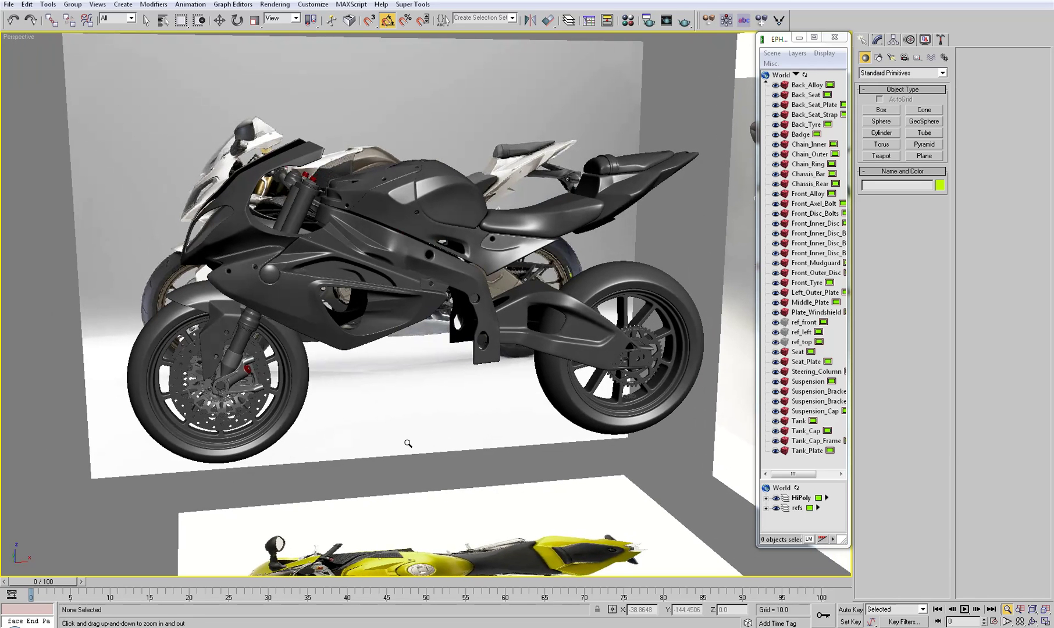
- Isolate the front Suspension_Bracket to examine its high-poly mesh, and exit isolation mode
alt+middle_drag(362, 412, 440, 399)
drag(440, 399, 283, 384)
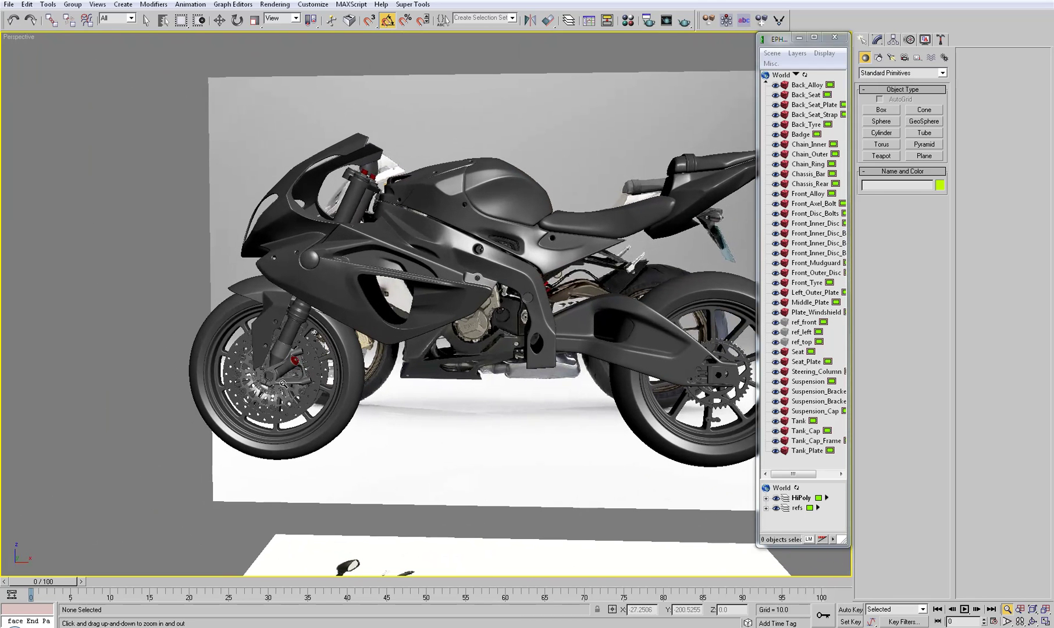
key(alt+q)
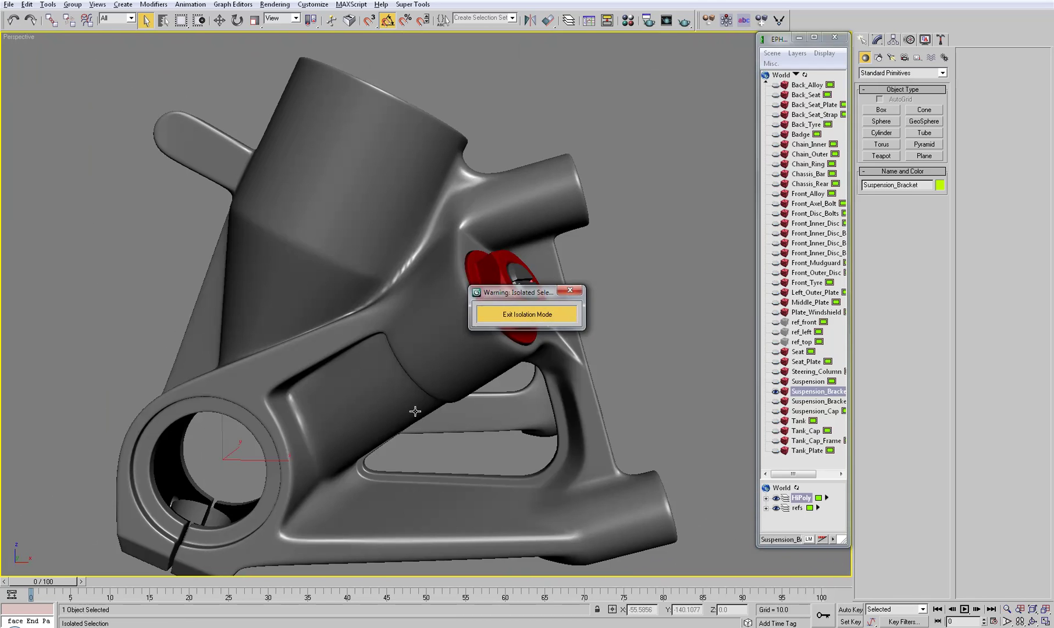
alt+middle_drag(426, 331, 403, 354)
mouse_move(402, 354)
ctrl+alt+middle_down()
mouse_move(416, 363)
mouse_move(392, 384)
mouse_move(430, 378)
mouse_move(348, 328)
mouse_move(378, 365)
mouse_move(393, 366)
ctrl+alt+middle_up()
click(616, 205)
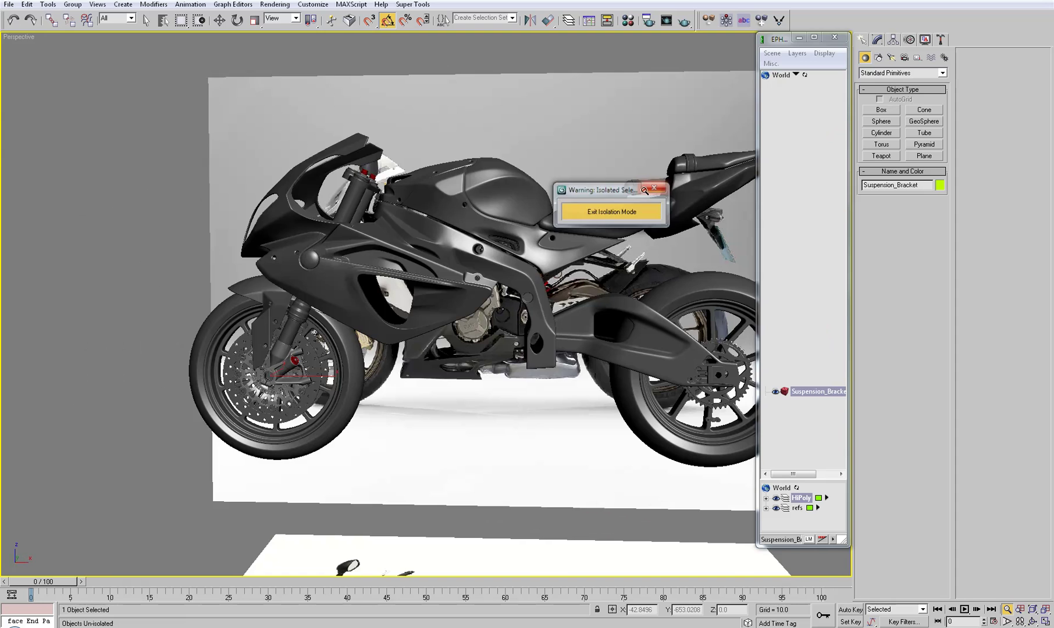
- Examine the suspension bracket in place among the front fork, brake discs, alloy and tyre
scroll(430, 338, up, 3)
key(z)
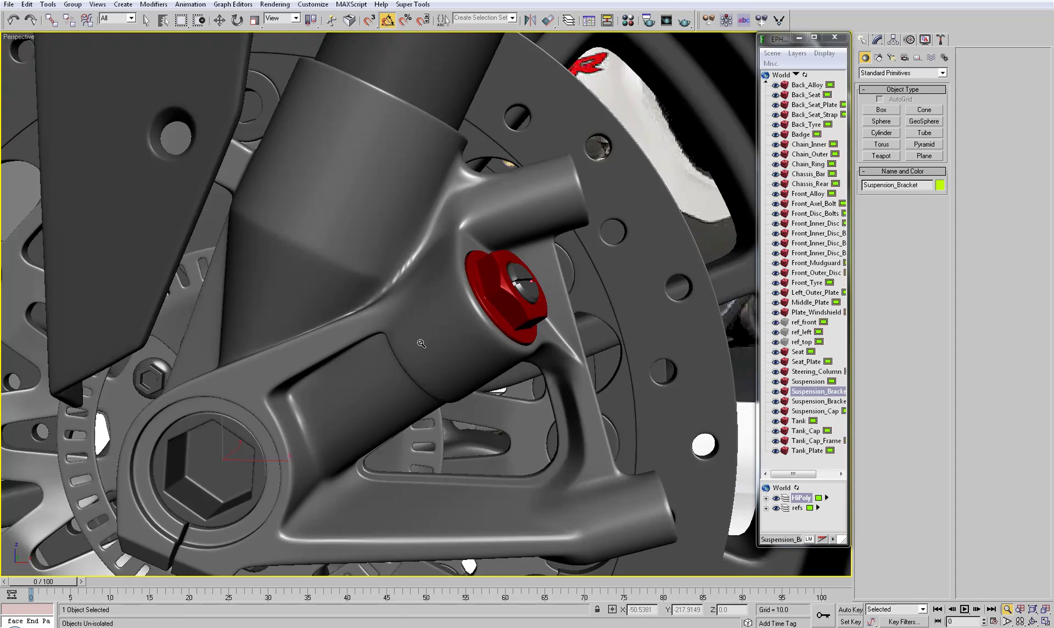
drag(424, 339, 420, 365)
scroll(419, 352, down, 3)
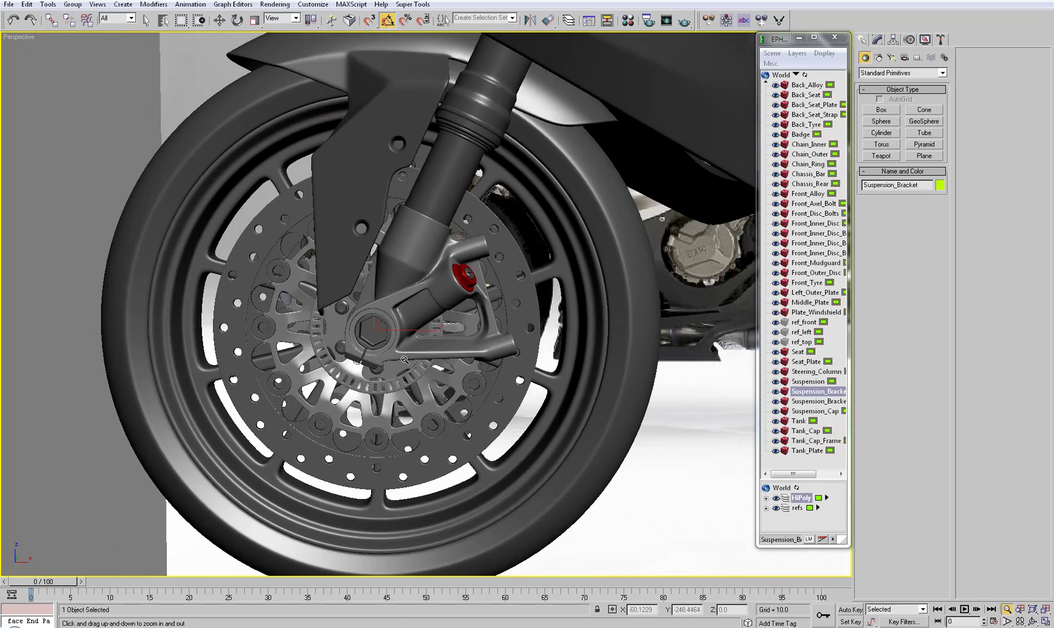
alt+middle_drag(414, 364, 363, 378)
alt+middle_drag(356, 312, 441, 356)
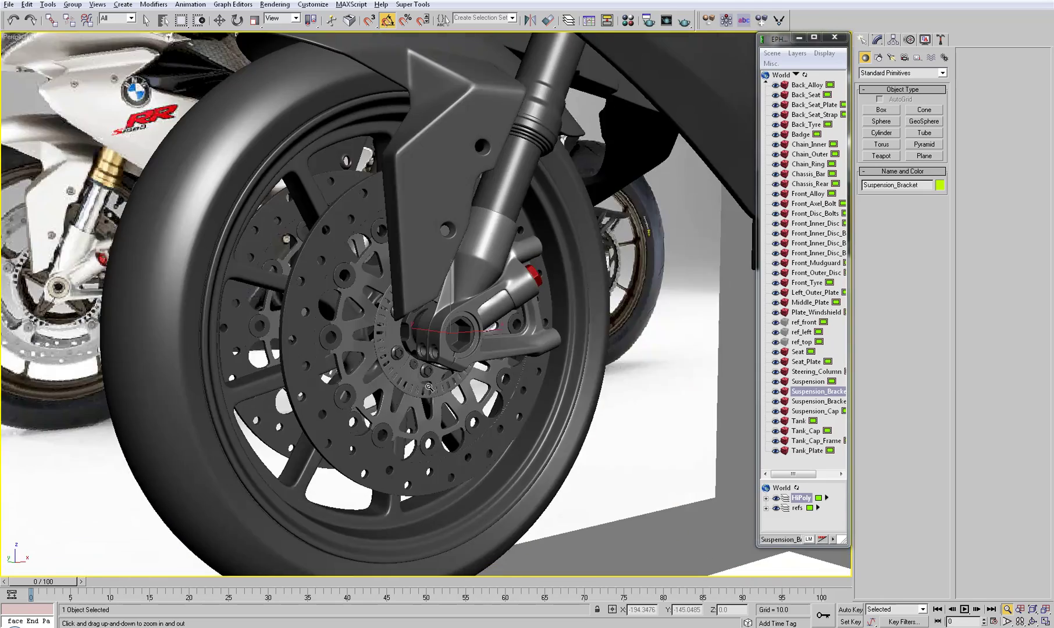
drag(441, 356, 428, 391)
middle_drag(428, 391, 356, 517)
alt+middle_drag(480, 370, 418, 346)
- Select the Left_Outer_Plate and examine the tank, tank cap, seat and side fairing surfaces
click(463, 342)
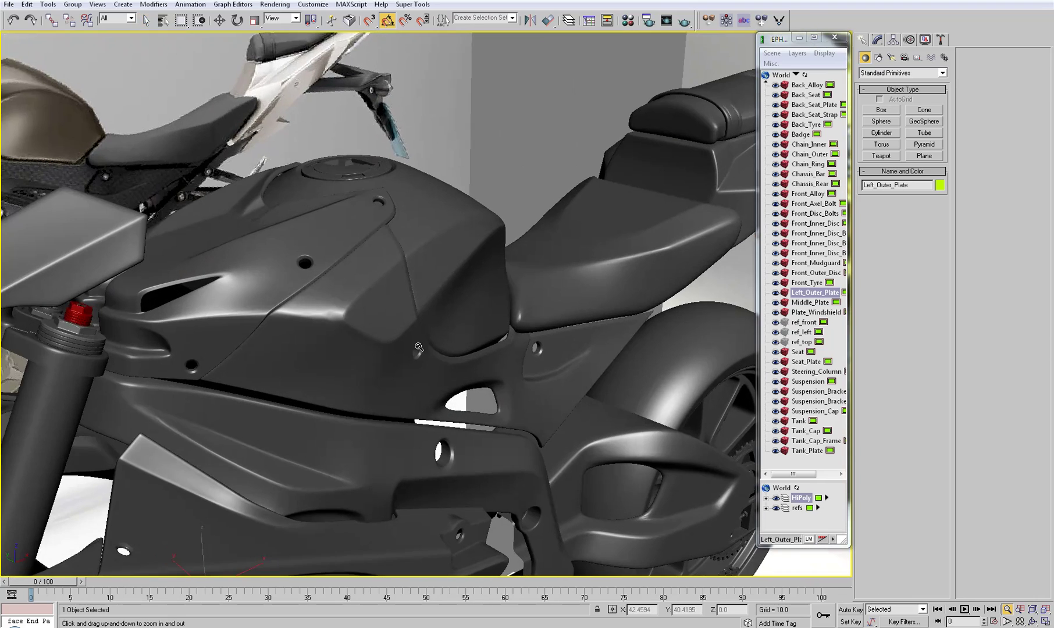
drag(416, 353, 393, 335)
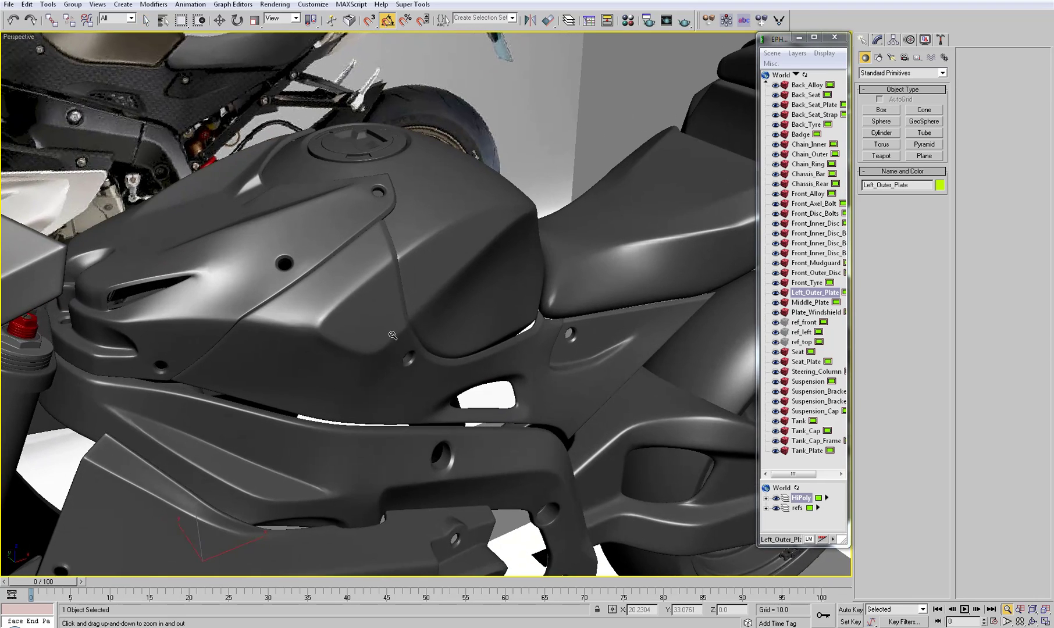
drag(336, 295, 305, 403)
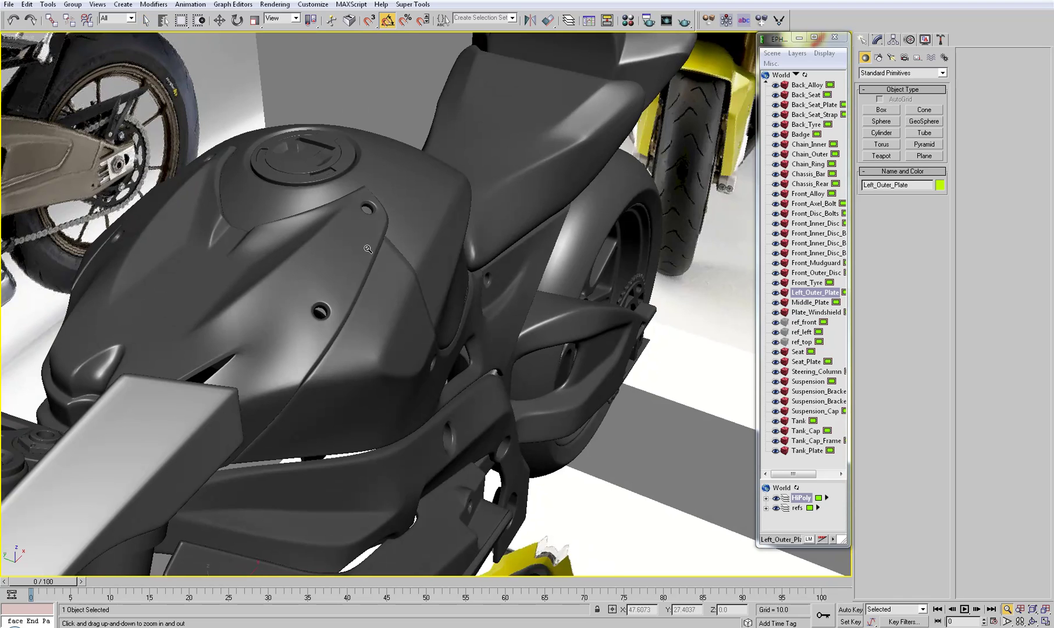
alt+middle_drag(326, 390, 298, 358)
alt+middle_drag(386, 303, 485, 314)
mouse_move(328, 314)
alt+middle_down()
mouse_move(392, 319)
mouse_move(425, 247)
mouse_move(420, 417)
alt+middle_up()
- Show edged faces on the whole motorcycle, clear the selection and examine the mesh topology of the body parts
key(F4)
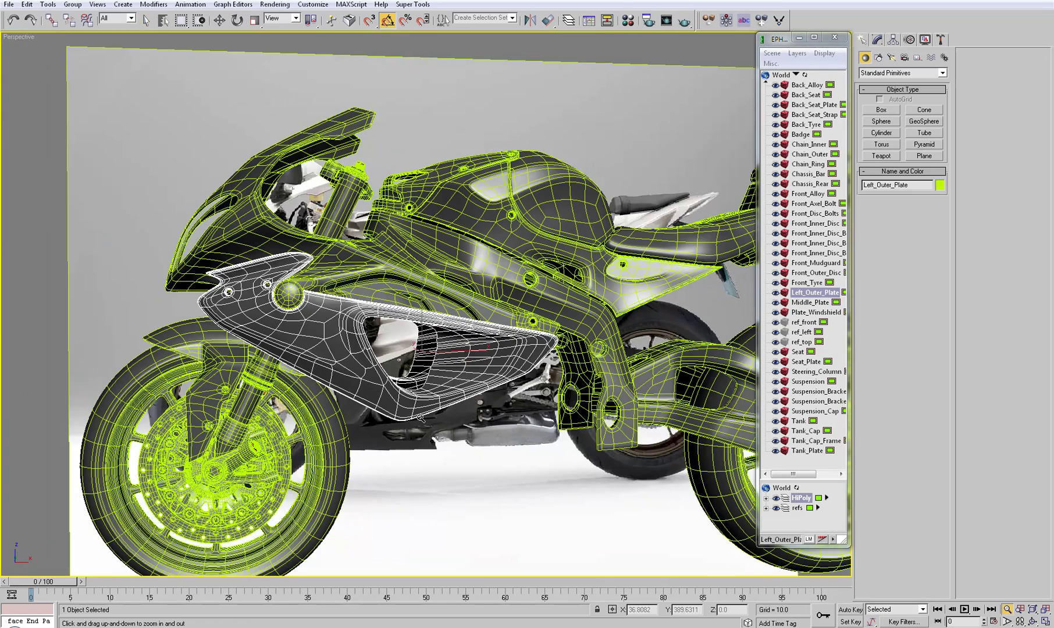
click(428, 451)
alt+middle_drag(322, 344, 373, 357)
key(alt+z)
drag(372, 356, 366, 328)
alt+middle_drag(356, 326, 334, 300)
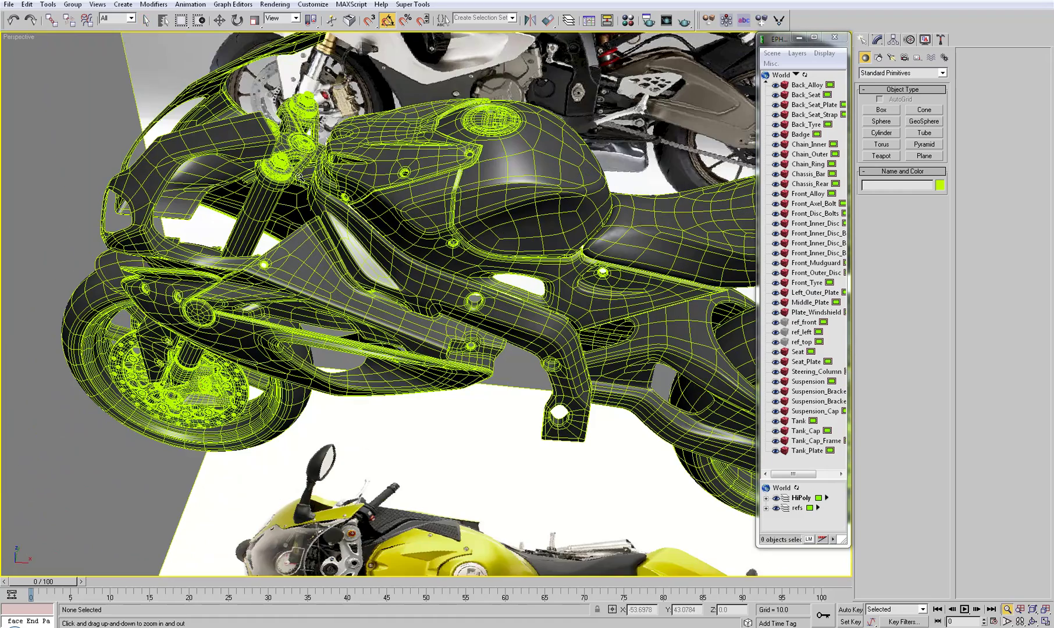
- Select the Steering_Column, turn off edged faces, examine the part up close and clear the selection
click(294, 165)
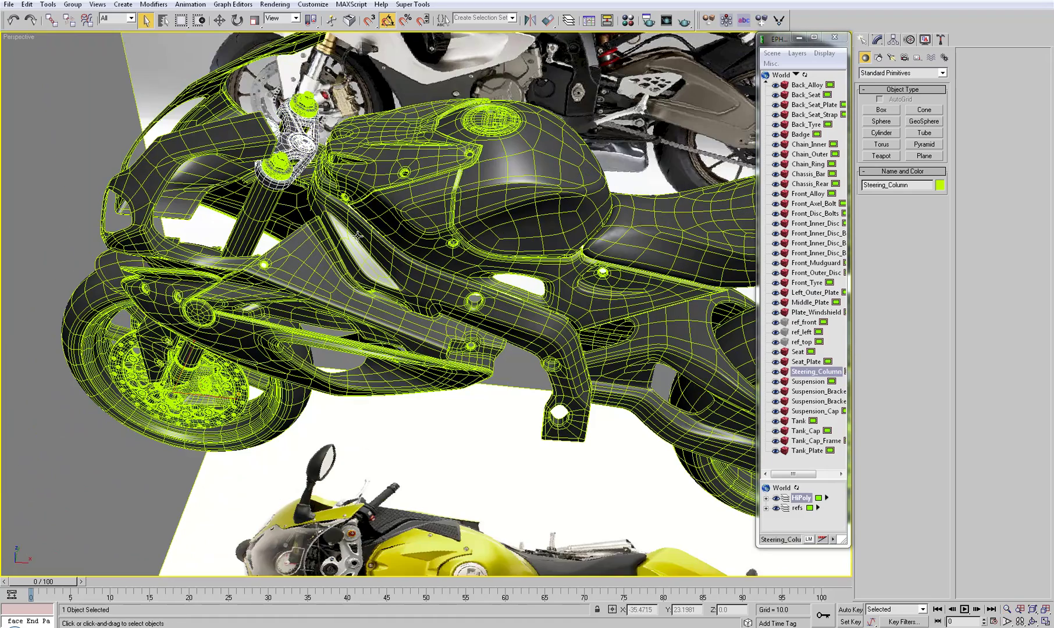
key(F4)
key(z)
alt+middle_drag(360, 316, 340, 345)
alt+middle_drag(339, 344, 336, 320)
alt+middle_drag(383, 356, 442, 426)
drag(442, 425, 442, 460)
alt+middle_drag(430, 401, 291, 278)
alt+middle_drag(367, 312, 361, 286)
drag(360, 285, 382, 363)
click(380, 372)
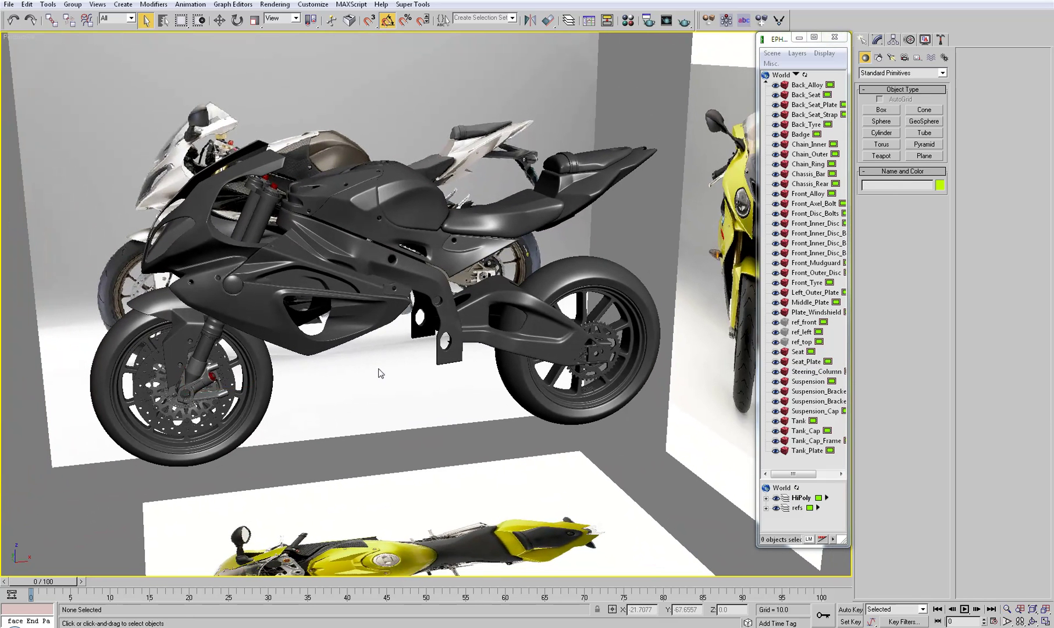
- Open the more complete motorcycle scene from the recently used files
mouse_move(377, 375)
alt+middle_down()
mouse_move(385, 375)
mouse_move(375, 380)
alt+middle_up()
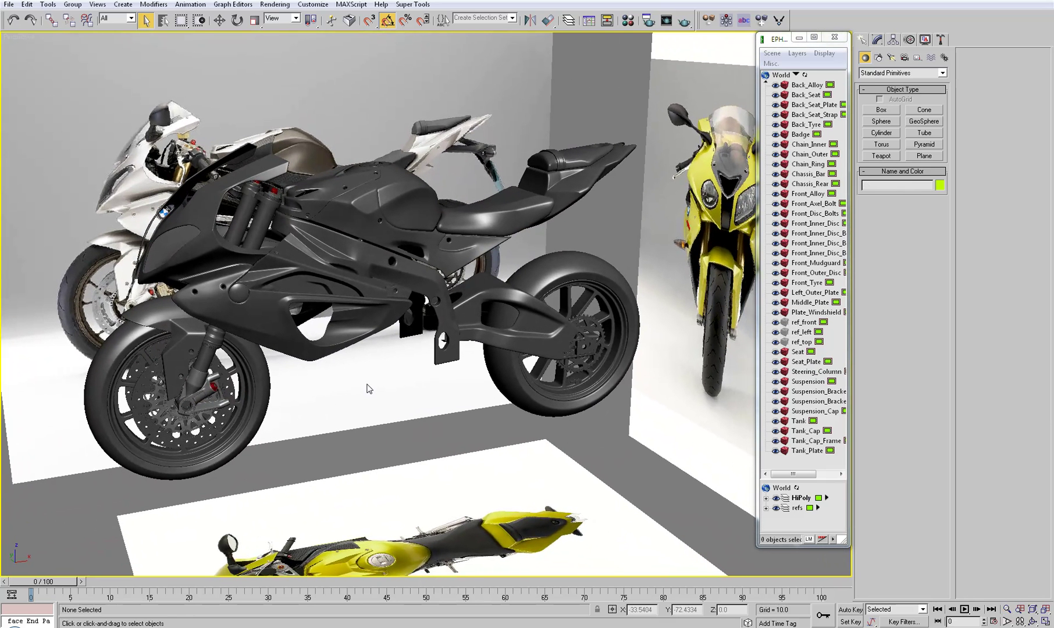
key(alt+f)
key(t)
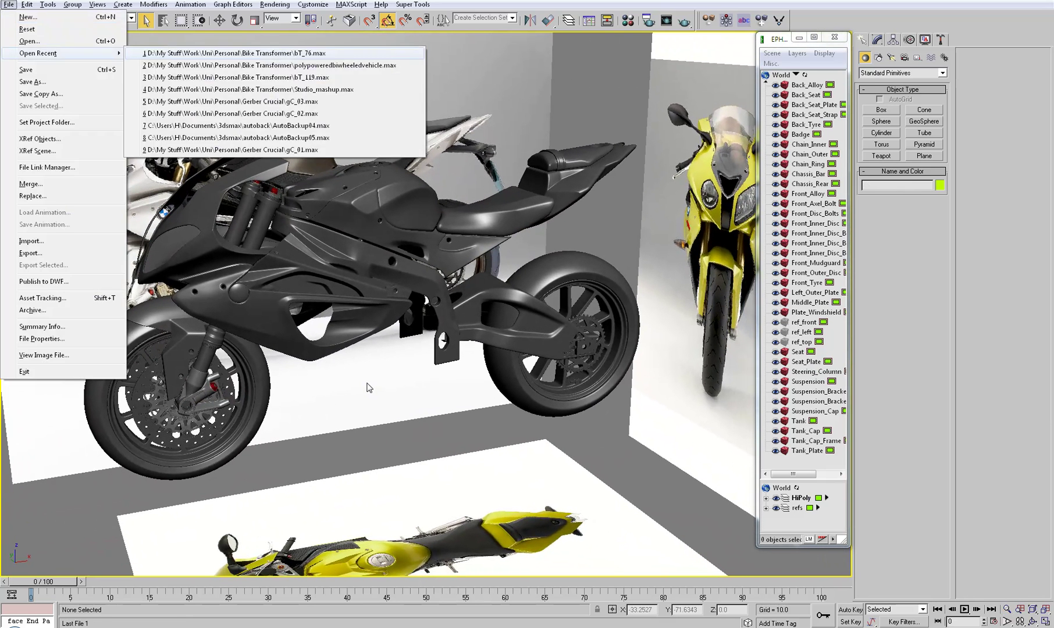
key(Return)
click(537, 351)
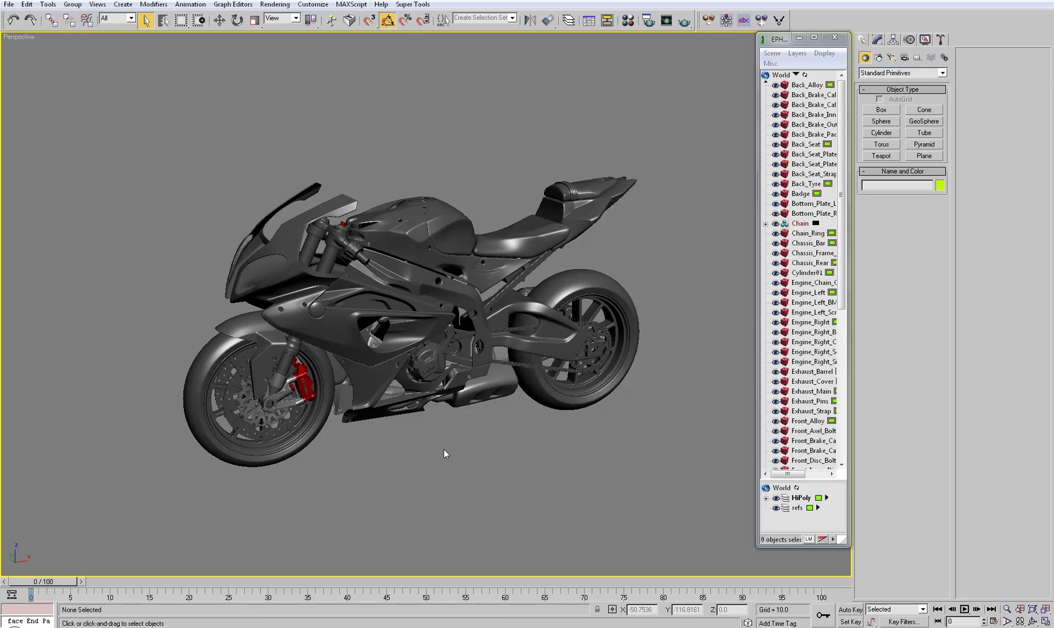
- Look over the complete motorcycle and the list of its named parts in the scene
middle_drag(441, 439, 437, 443)
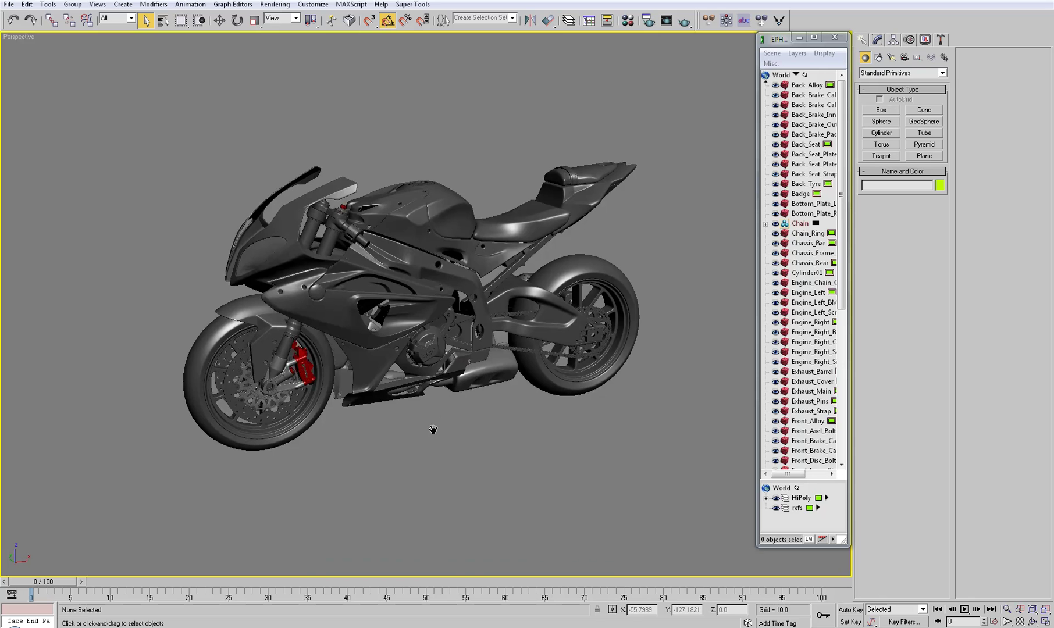
middle_drag(449, 429, 494, 435)
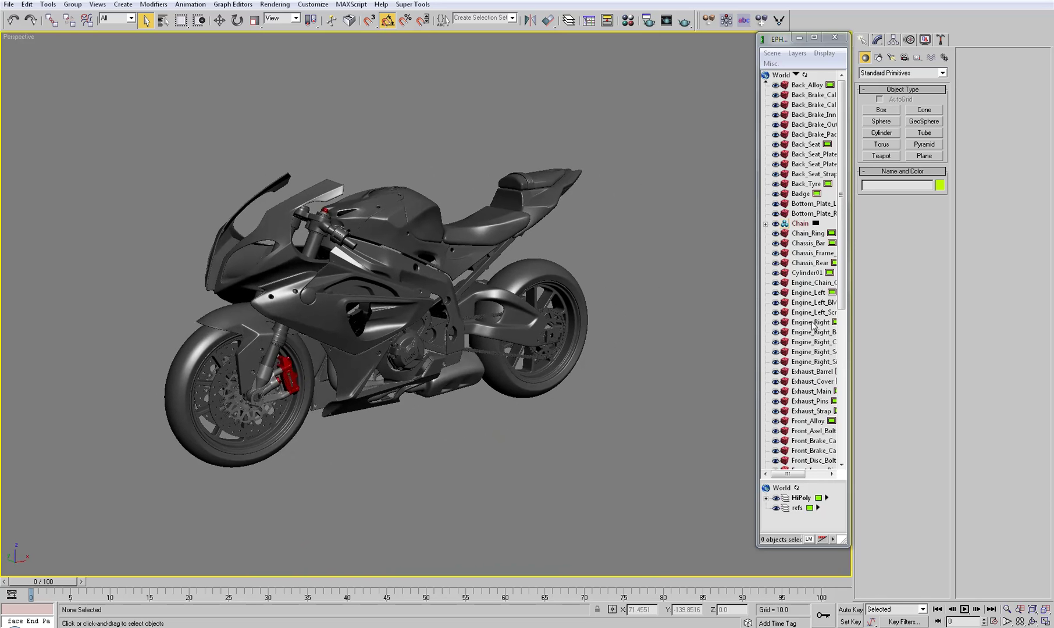
drag(842, 247, 843, 223)
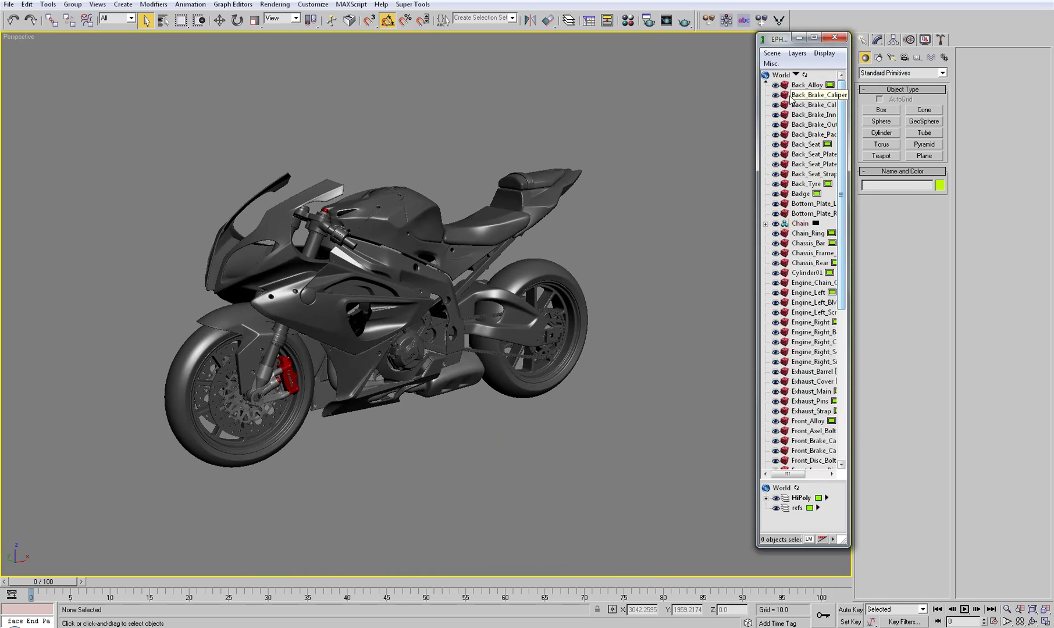
click(796, 75)
click(838, 97)
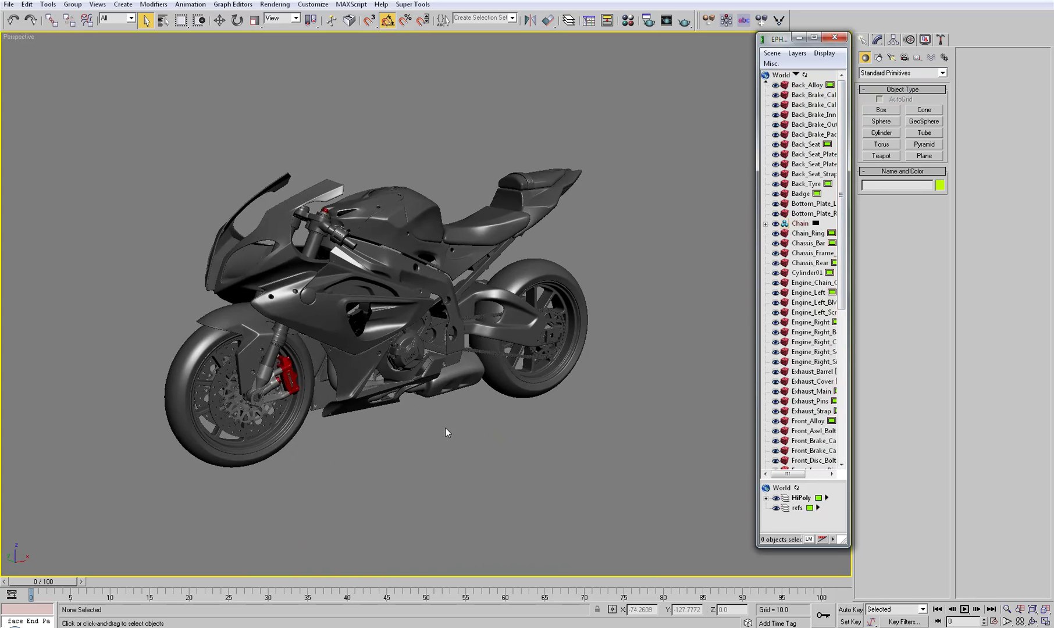
- Isolate the Bottom_Plate_Left to view it on its own, and exit isolation mode
alt+middle_drag(464, 435, 349, 393)
click(340, 370)
key(alt+q)
click(544, 314)
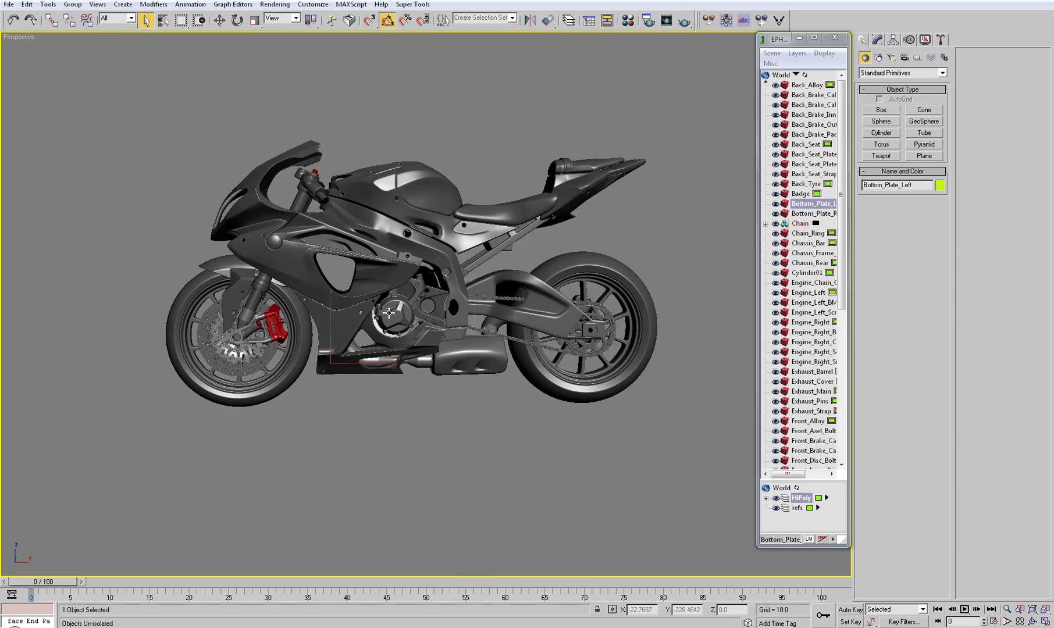
- Isolate the Front_Brake_Caliper, examine its shape and brembo lettering from several sides, and exit isolation mode
middle_drag(230, 335, 324, 319)
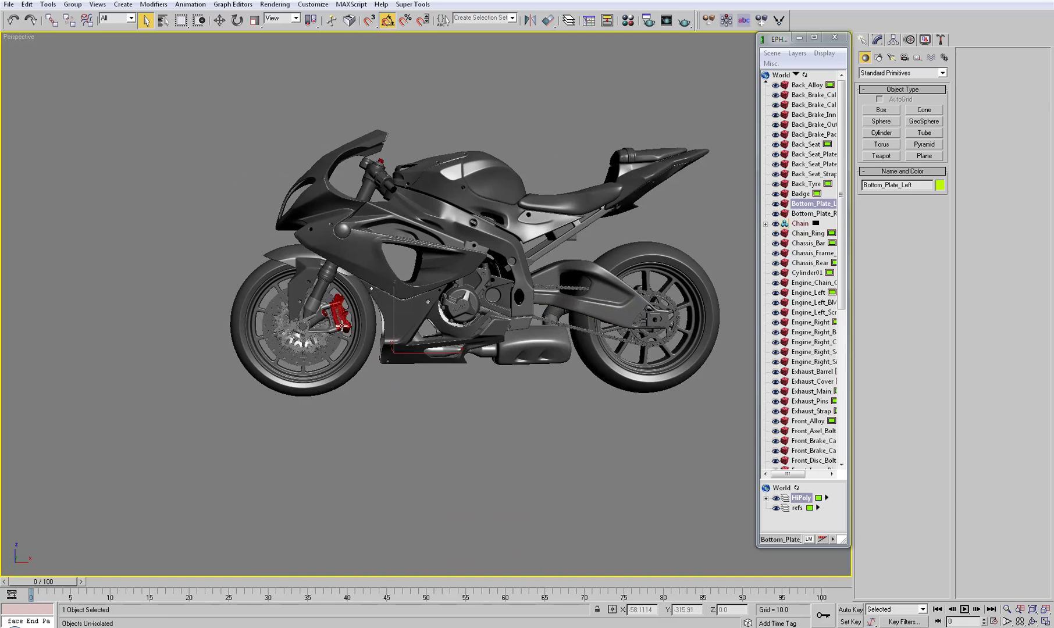
click(342, 325)
key(alt+q)
alt+middle_drag(403, 415, 413, 267)
scroll(347, 418, down, 1)
scroll(356, 355, down, 1)
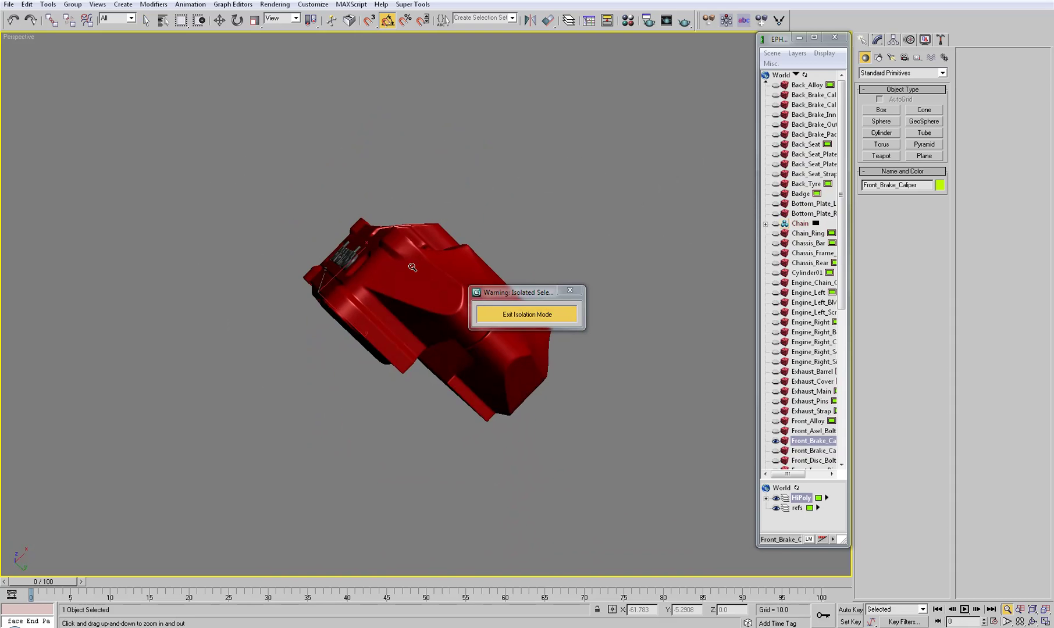
alt+middle_drag(420, 224, 408, 323)
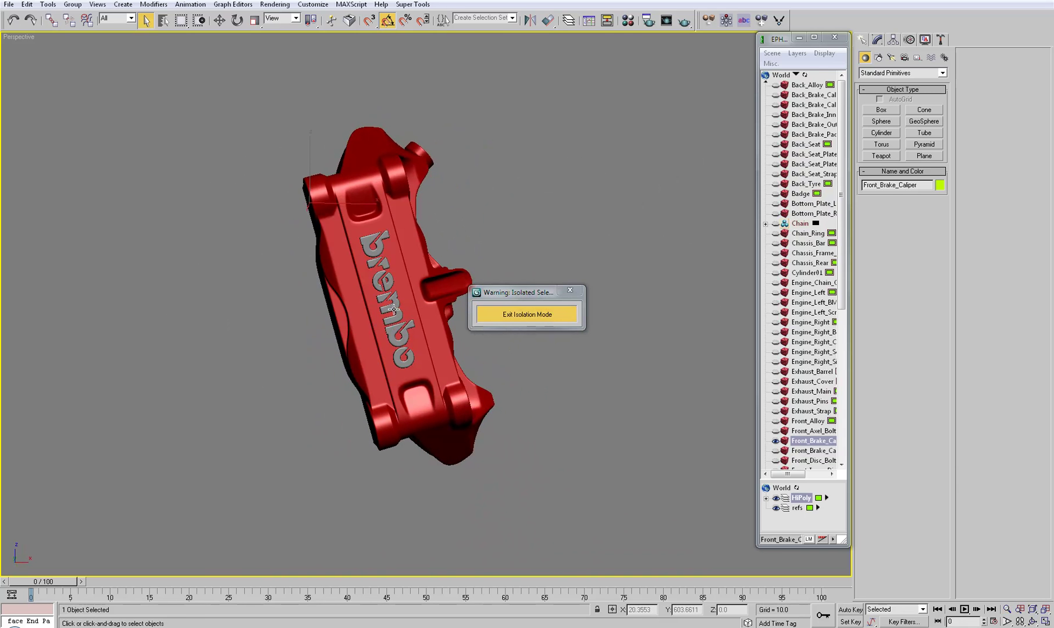
click(564, 293)
- Isolate the Engine_Left_BMW lettering on the left engine cover to examine it, and exit isolation mode
middle_drag(496, 339, 473, 341)
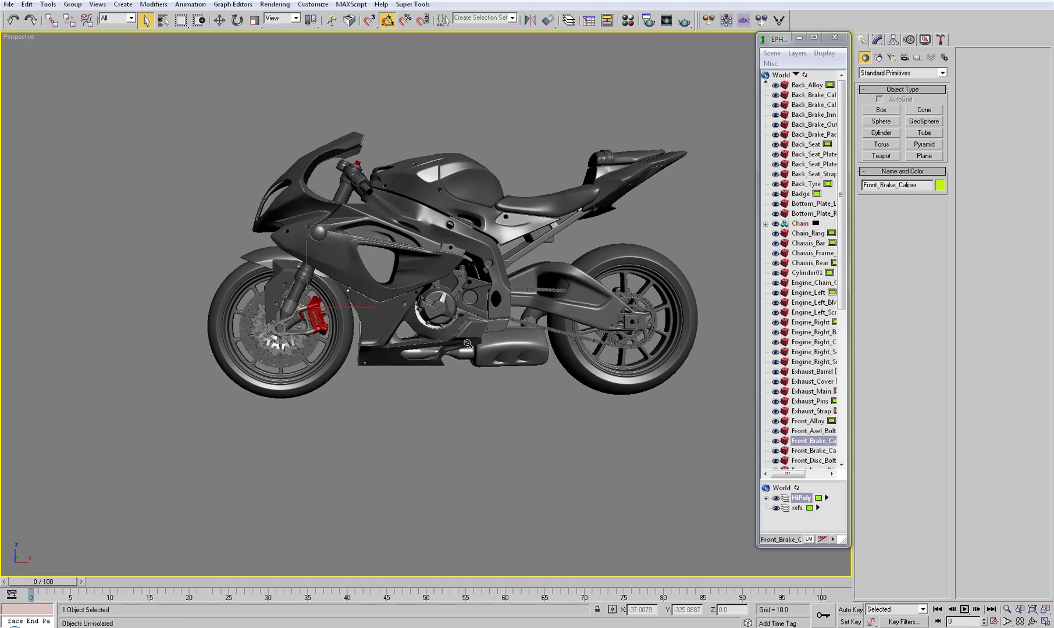
scroll(458, 308, up, 5)
click(447, 330)
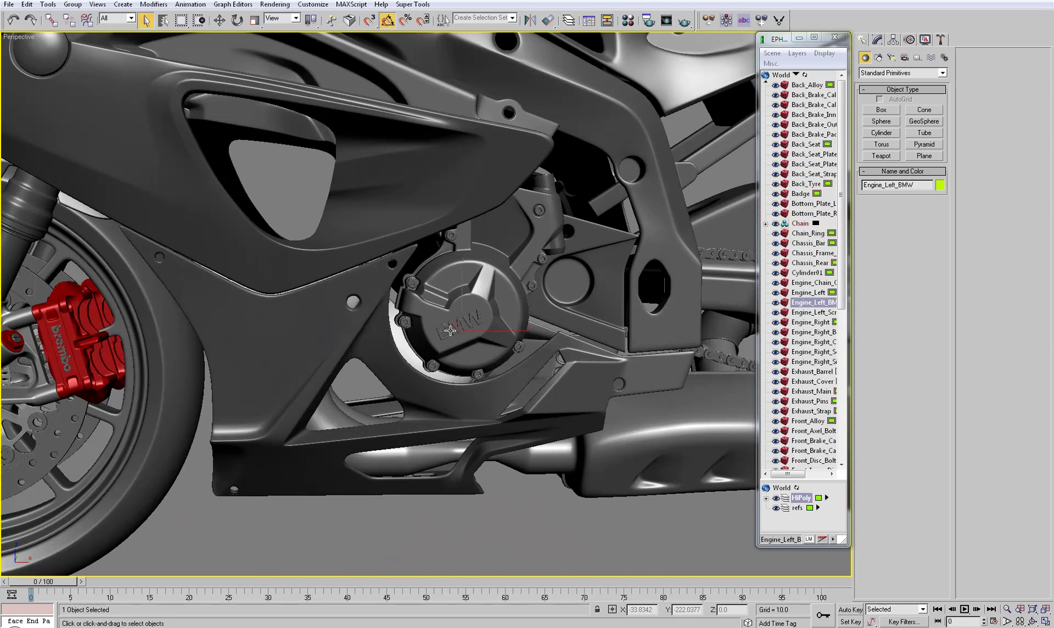
key(z)
key(alt+q)
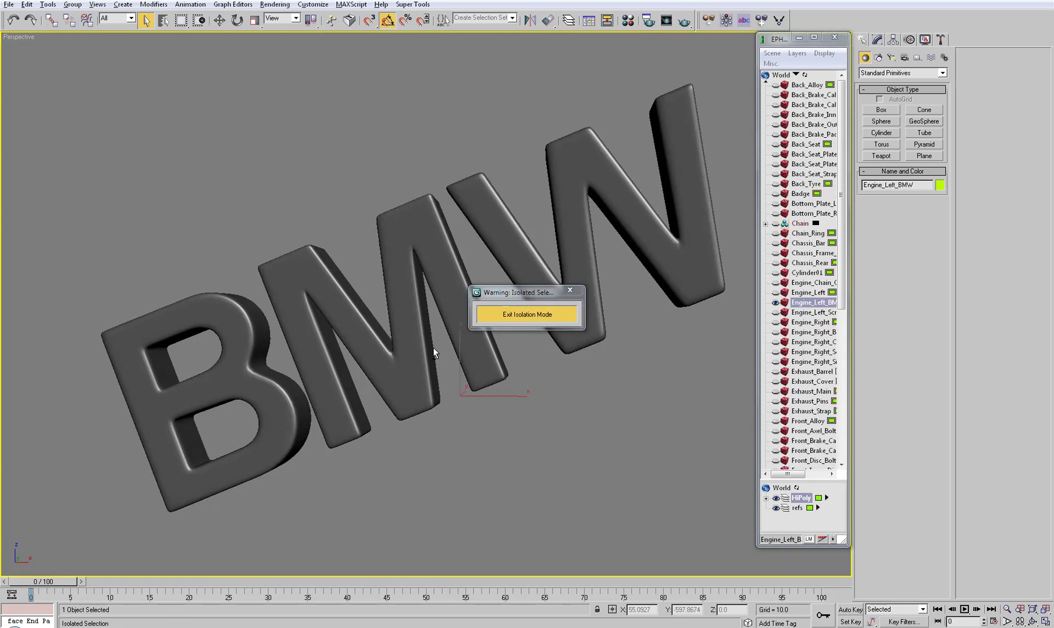
ctrl+alt+middle_drag(433, 348, 452, 367)
click(569, 291)
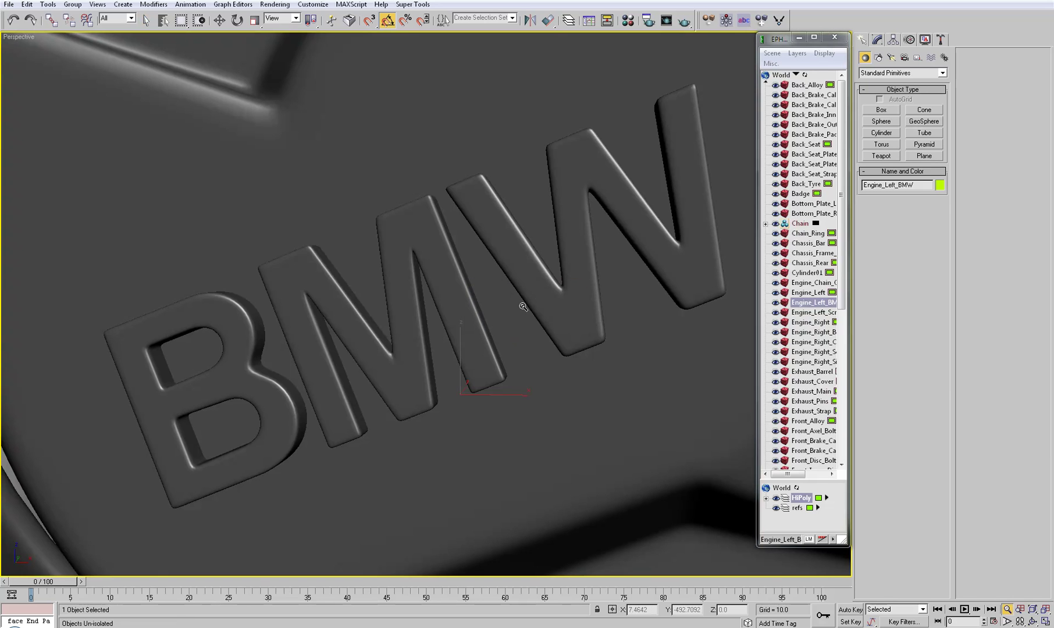
- Examine the left engine cover with its BMW lettering, screws and surrounding lower fairing
drag(524, 307, 451, 409)
mouse_move(541, 326)
middle_down()
mouse_move(523, 362)
mouse_move(478, 378)
mouse_move(508, 310)
mouse_move(504, 338)
mouse_move(545, 346)
middle_up()
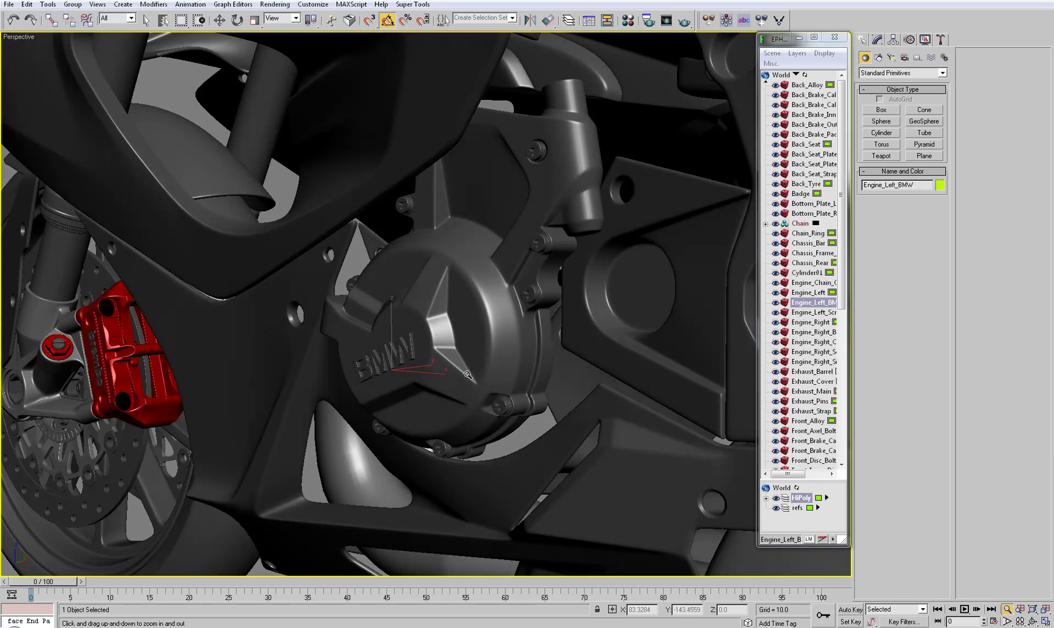
alt+middle_drag(468, 375, 157, 370)
scroll(467, 336, down, 1)
scroll(355, 383, down, 3)
- Examine the engine covers, screws, BMW lettering and chain on the motorcycle's right side
middle_drag(504, 344, 303, 323)
alt+middle_drag(553, 294, 438, 290)
mouse_move(518, 271)
alt+middle_down()
mouse_move(503, 285)
mouse_move(469, 284)
mouse_move(441, 250)
mouse_move(396, 232)
alt+middle_up()
mouse_move(524, 314)
middle_down()
mouse_move(372, 296)
mouse_move(291, 340)
middle_up()
alt+middle_drag(401, 341, 417, 376)
drag(417, 375, 395, 269)
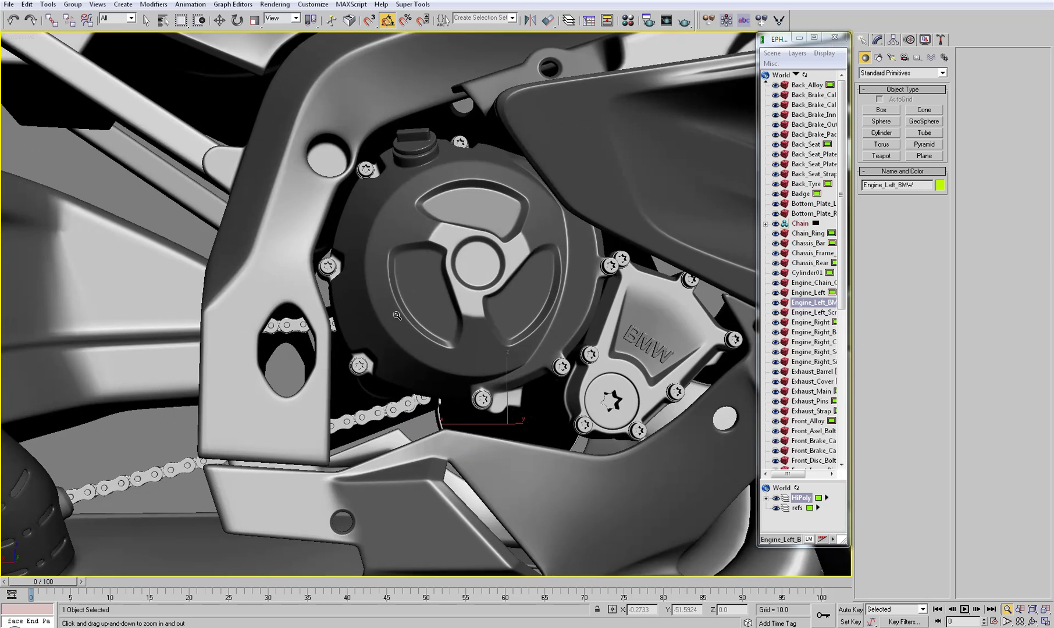
alt+middle_drag(397, 315, 465, 303)
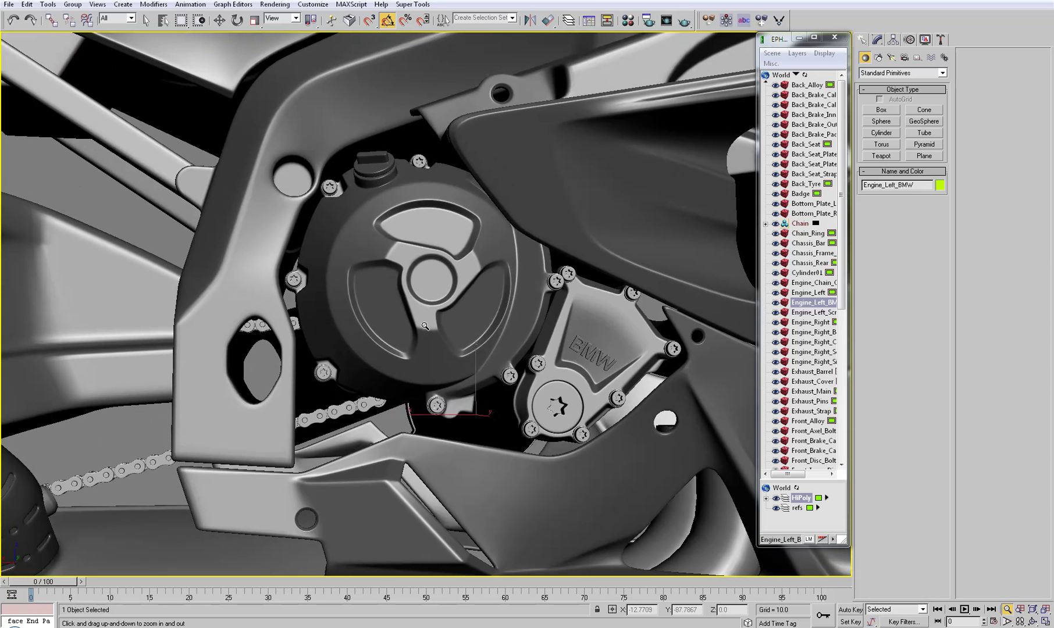
alt+middle_drag(440, 317, 433, 337)
drag(437, 291, 438, 332)
middle_drag(447, 307, 423, 328)
scroll(423, 327, down, 6)
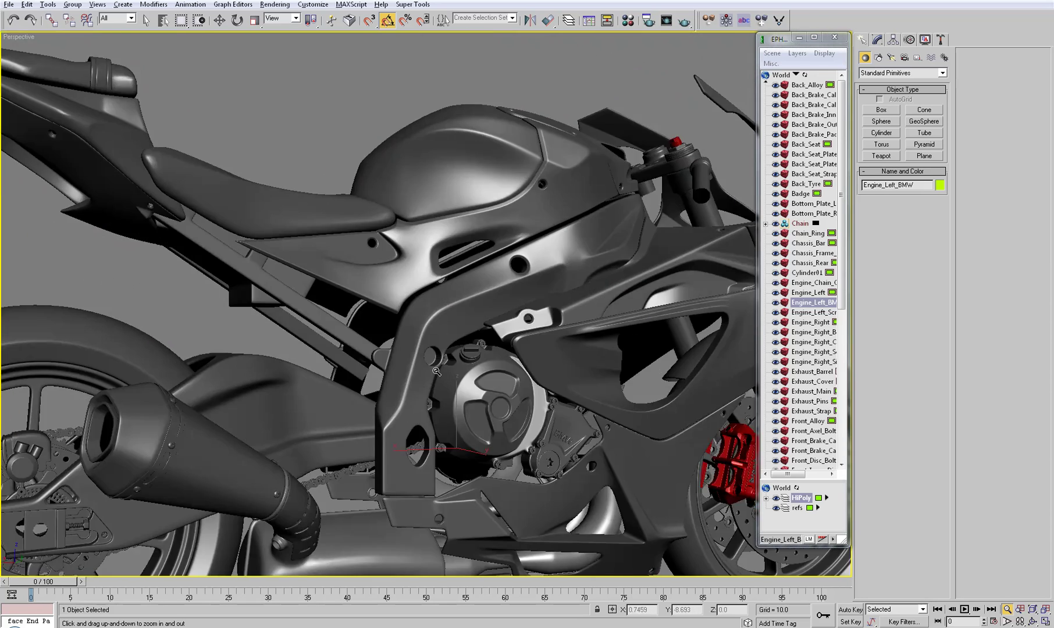
- Examine the exhaust, rear wheel and seat area, and the whole motorcycle from the front left
alt+middle_drag(437, 371, 455, 367)
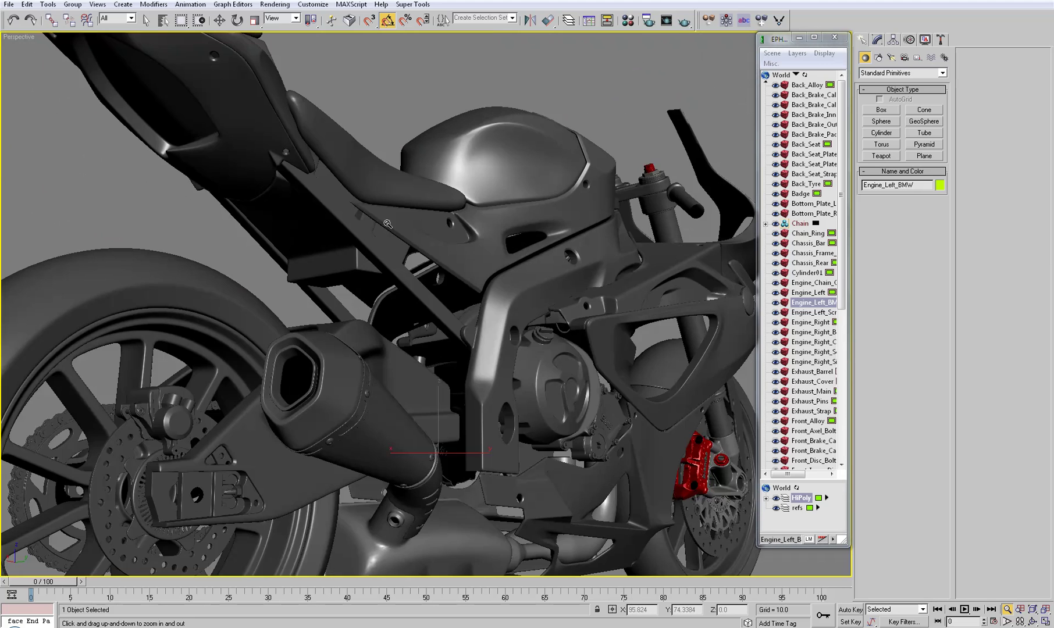
alt+middle_drag(393, 257, 404, 330)
alt+middle_drag(389, 156, 374, 224)
alt+middle_drag(419, 291, 439, 298)
alt+middle_drag(424, 340, 252, 358)
scroll(429, 366, down, 2)
alt+middle_drag(420, 335, 372, 345)
scroll(372, 345, up, 3)
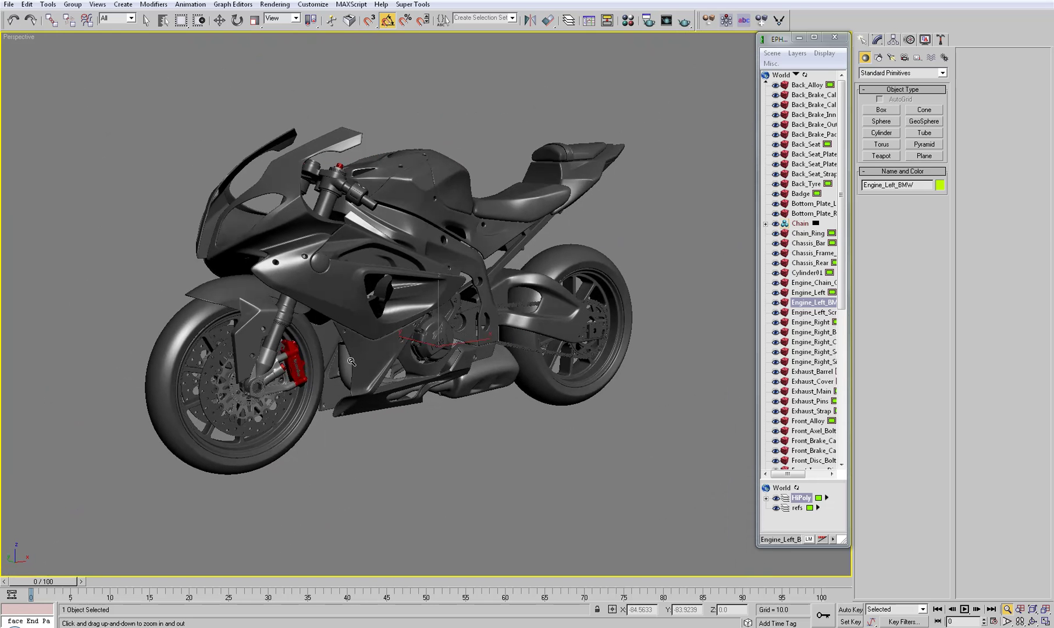
mouse_move(384, 386)
alt+middle_down()
mouse_move(387, 374)
mouse_move(377, 386)
alt+middle_up()
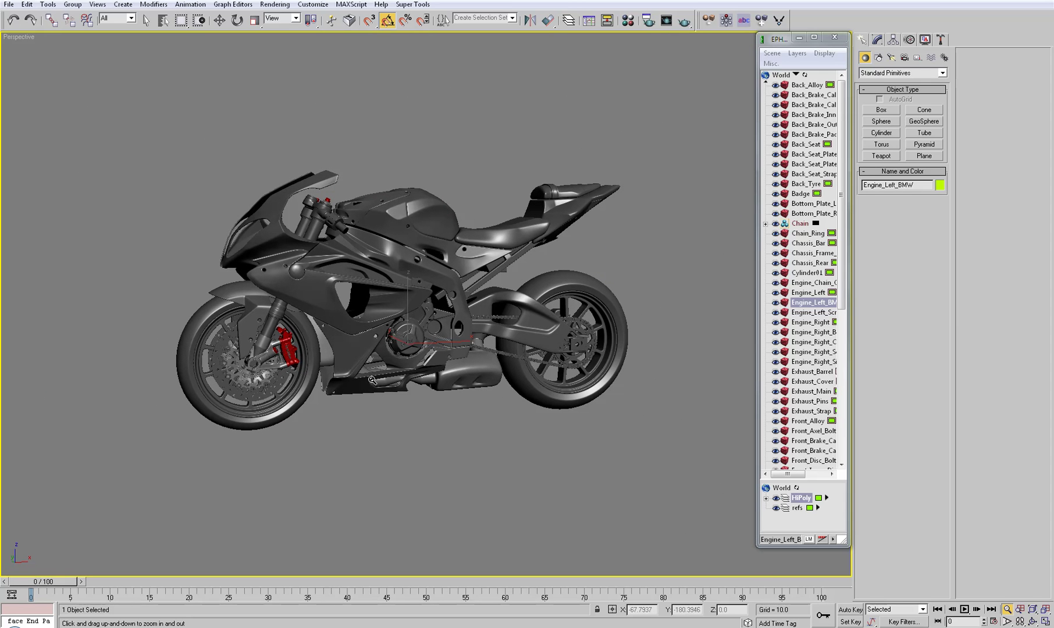
- Check the scene's polygon count, hide the statistics and view the whole motorcycle from the front left
key(7)
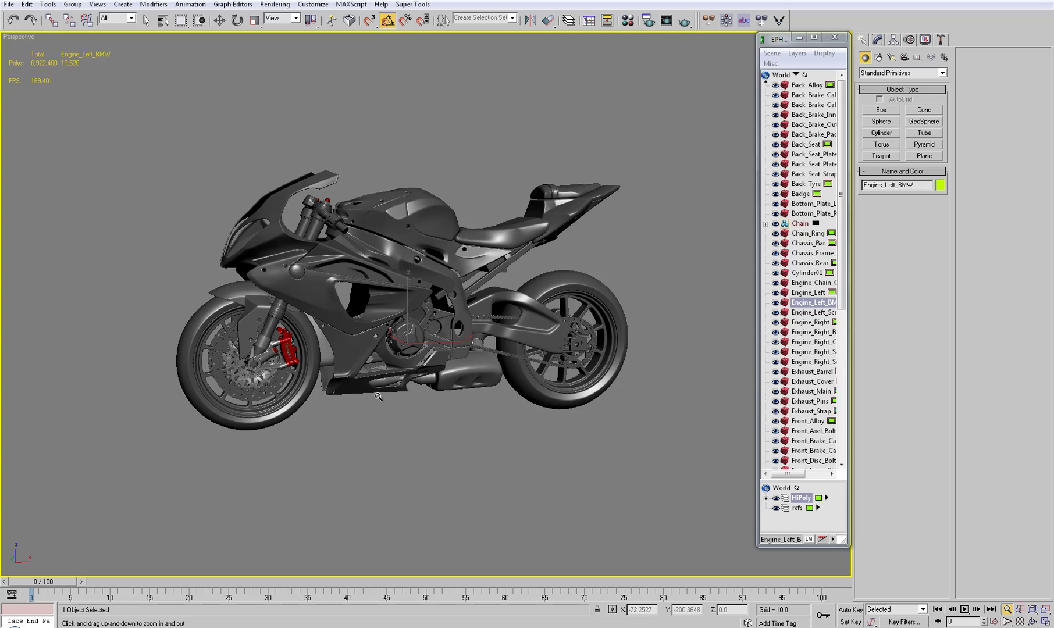
alt+middle_drag(379, 396, 391, 399)
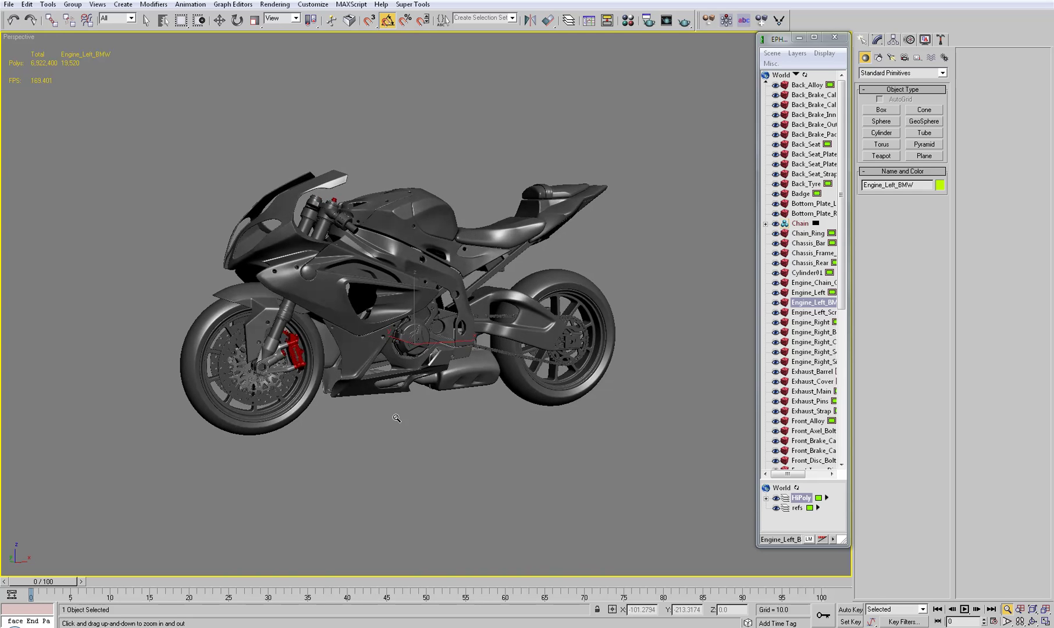
key(7)
drag(394, 410, 391, 428)
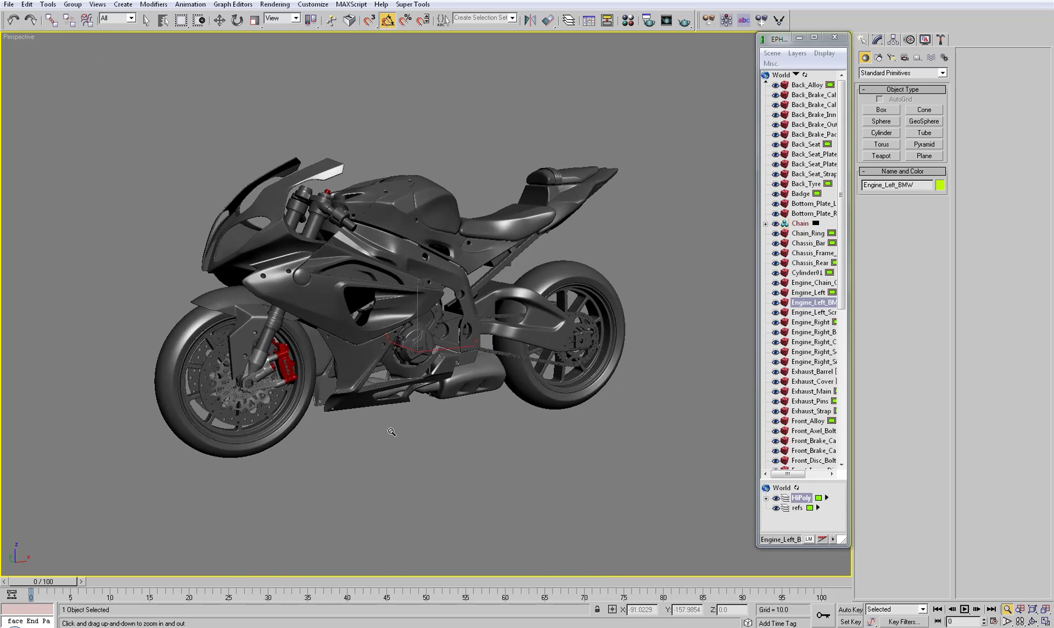
mouse_move(389, 431)
mouse_down()
mouse_move(424, 430)
mouse_move(400, 438)
mouse_up()
alt+middle_drag(400, 437, 385, 419)
right_click(386, 431)
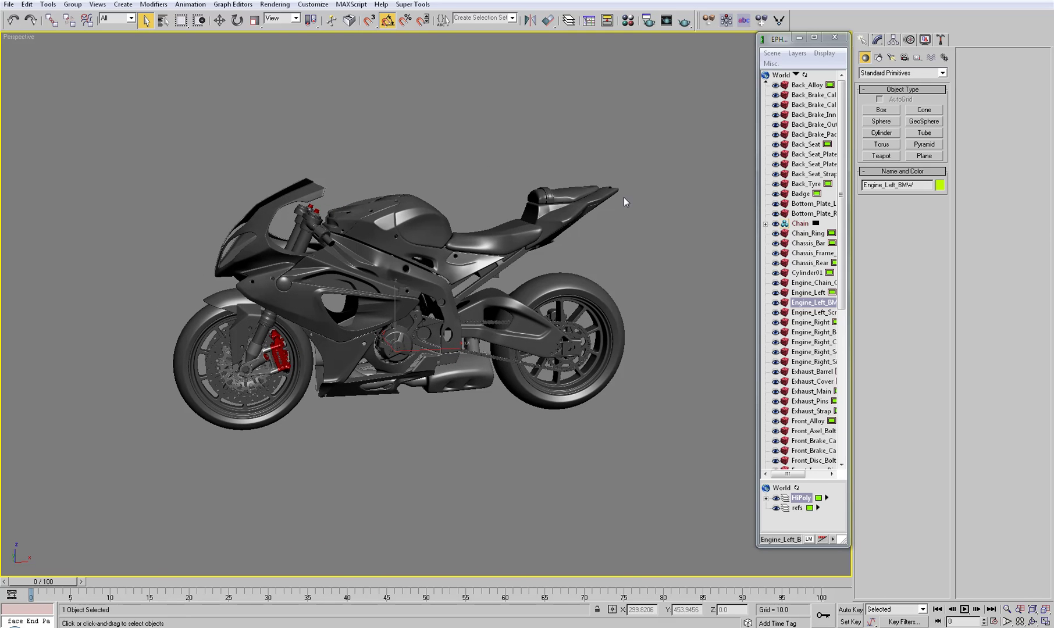
- Select all the motorcycle's parts and launch the subdivisionManager script from the Soulburn Scripts lister
alt+middle_drag(617, 221, 622, 238)
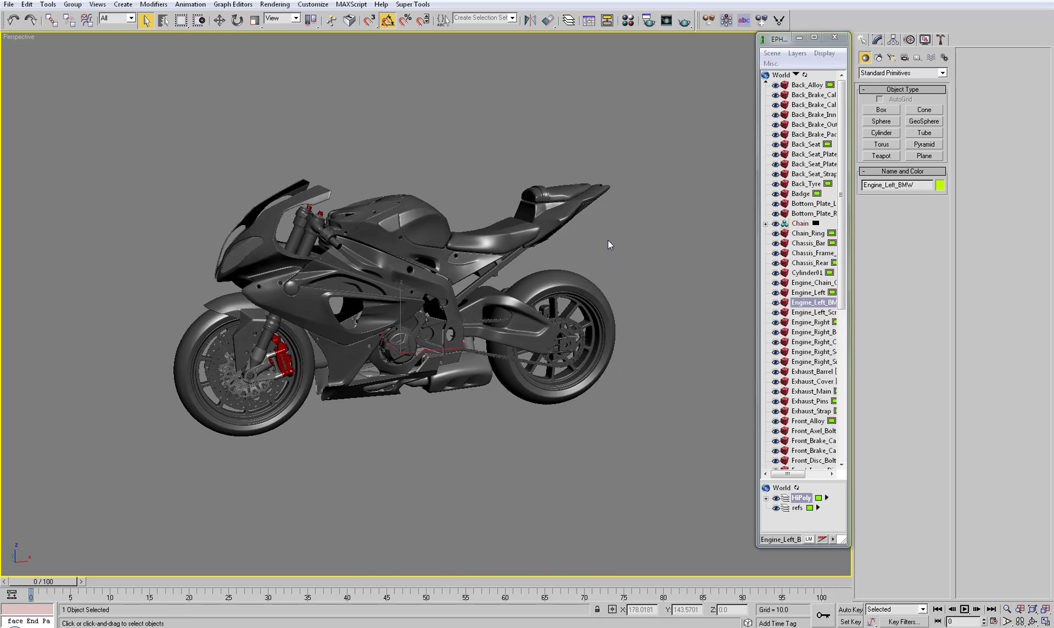
drag(642, 151, 111, 460)
click(412, 4)
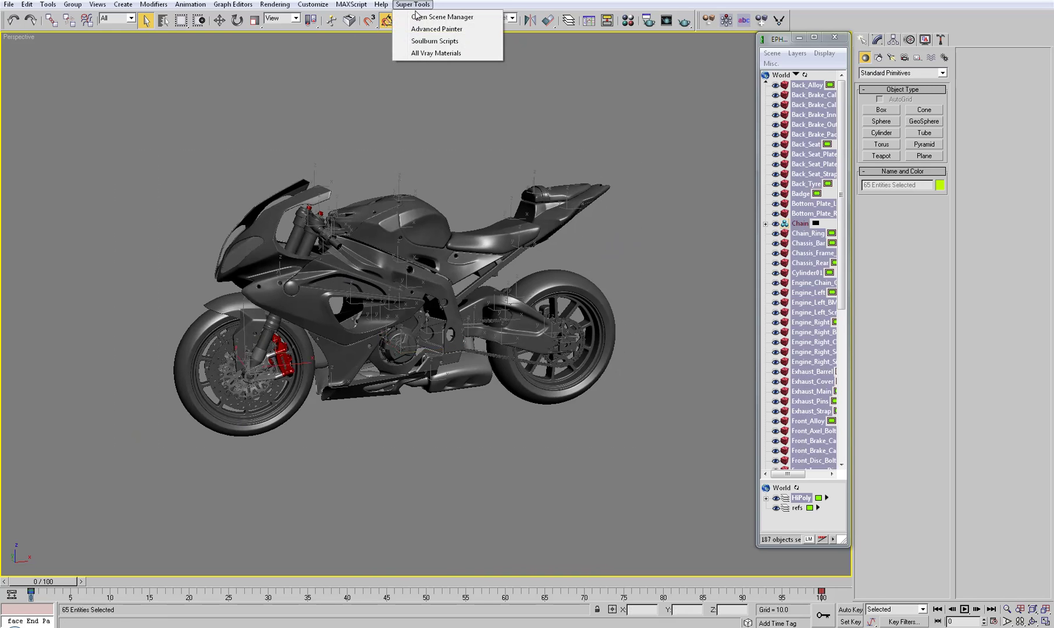
click(447, 42)
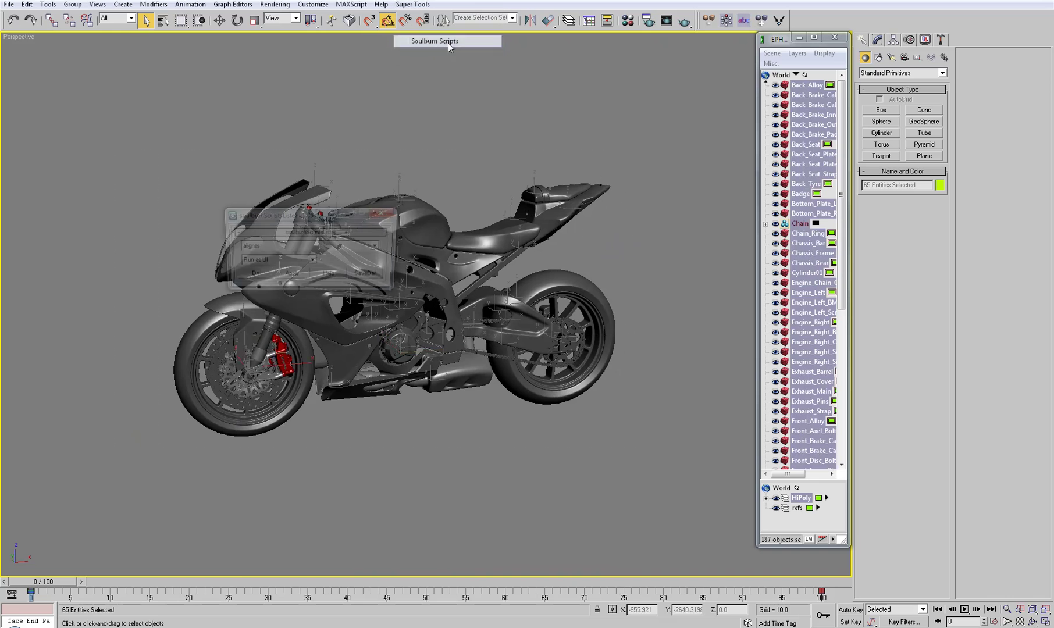
click(342, 246)
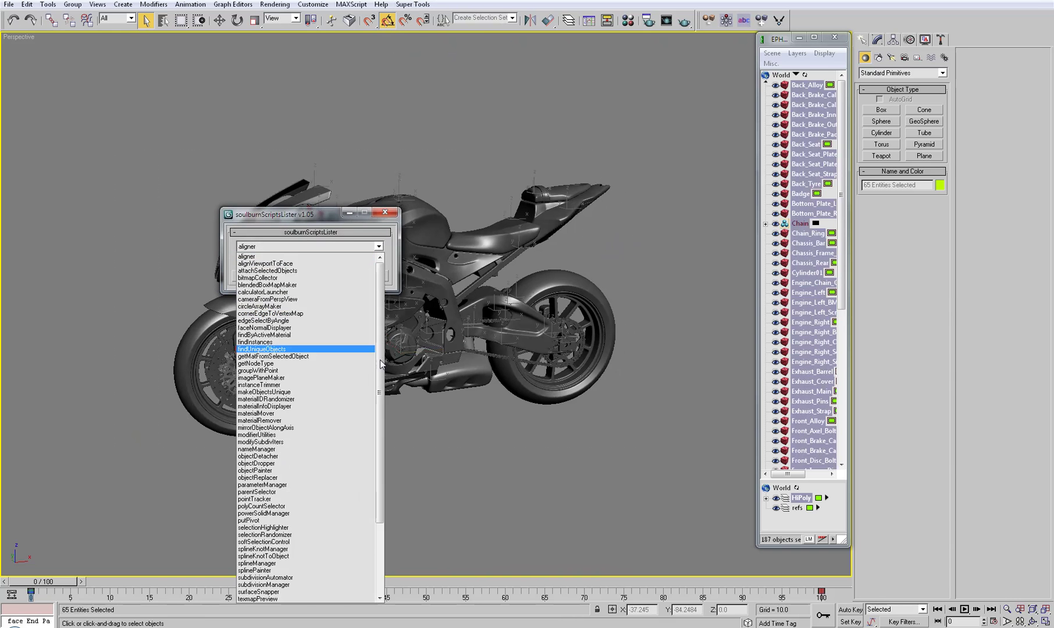
drag(381, 361, 381, 412)
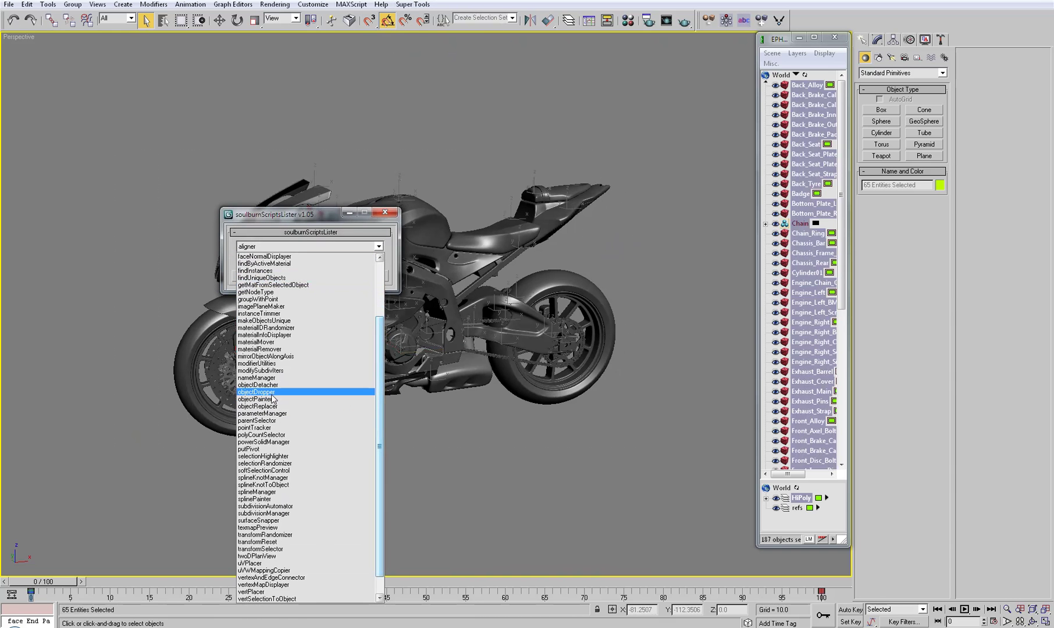
click(271, 513)
click(250, 276)
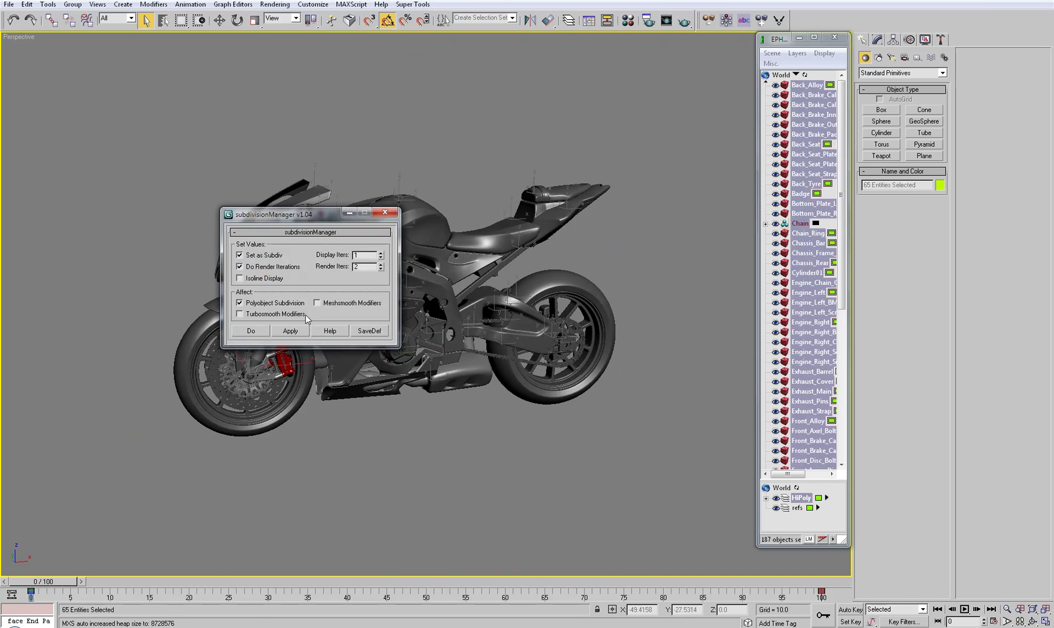
- Set display and render iterations to 0, affecting Turbosmooth modifiers instead of polyobject subdivision, and execute it on the selected parts
click(380, 269)
click(381, 269)
click(256, 303)
click(256, 314)
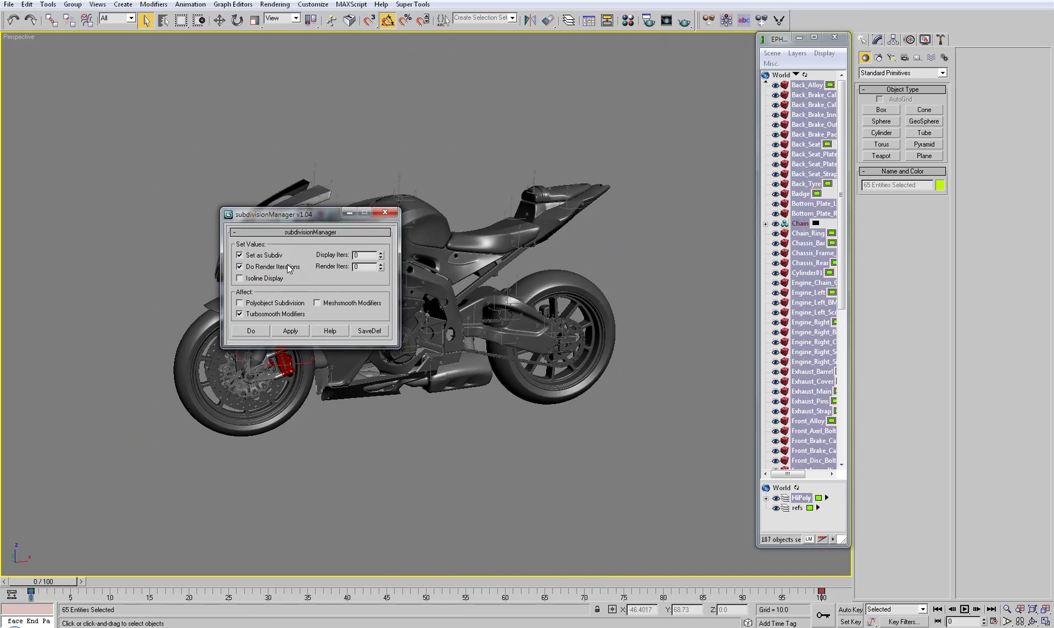
click(251, 331)
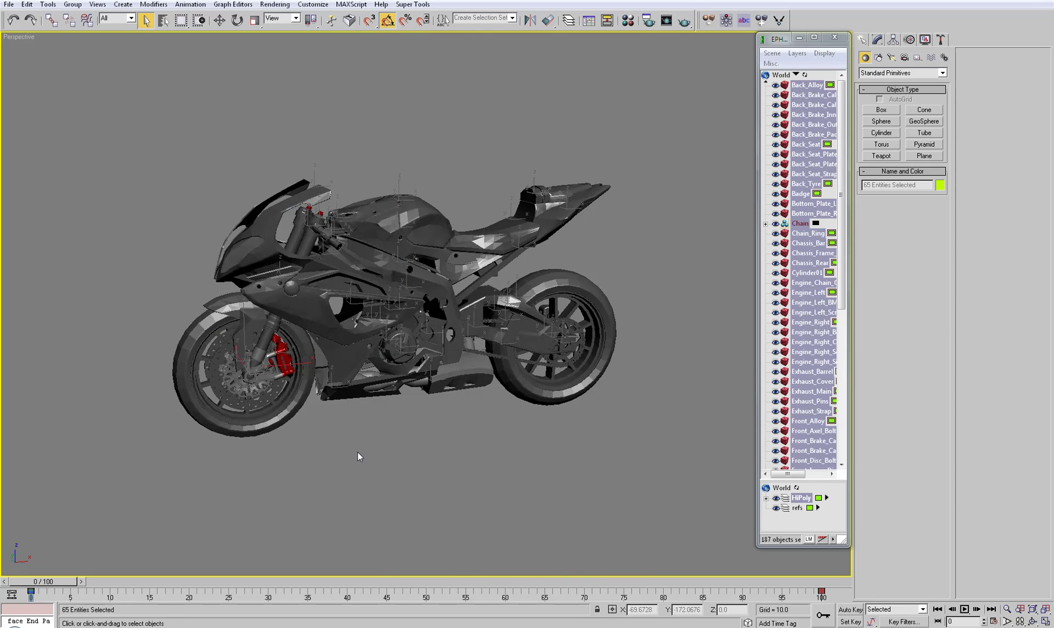
- Show the polygon statistics for the unsmoothed motorcycle, inspect its mesh and clear the selection
middle_drag(370, 431, 370, 429)
key(7)
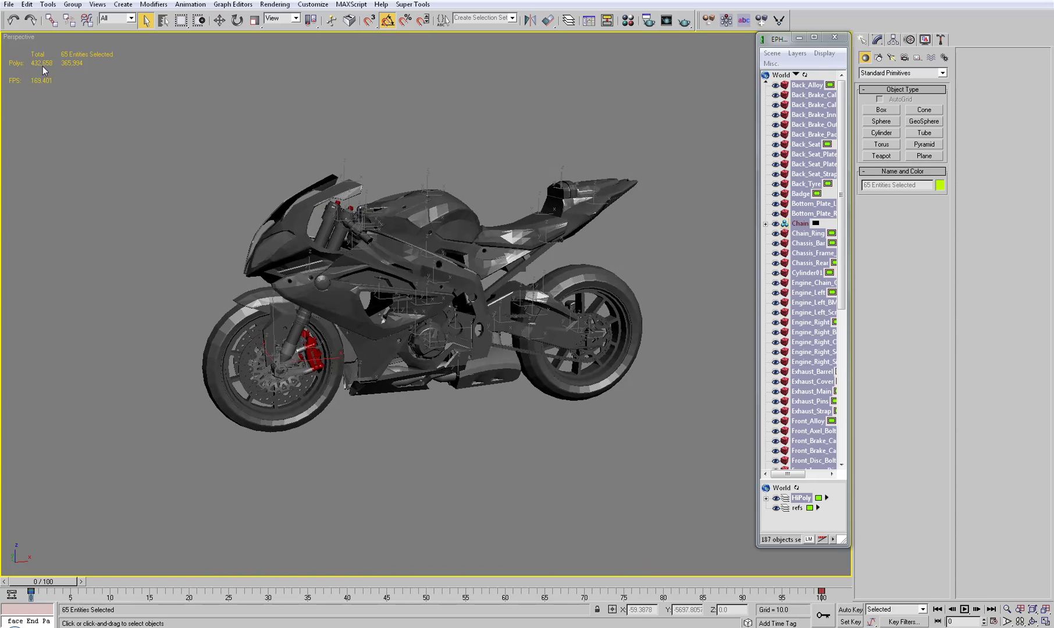
mouse_move(430, 438)
middle_down()
mouse_move(406, 433)
mouse_move(429, 431)
mouse_move(443, 450)
mouse_move(377, 445)
mouse_move(461, 449)
mouse_move(374, 466)
mouse_move(405, 456)
mouse_move(370, 446)
mouse_move(405, 440)
mouse_move(388, 434)
mouse_move(439, 441)
mouse_move(433, 421)
middle_up()
scroll(415, 435, up, 3)
key(F4)
key(q)
click(445, 420)
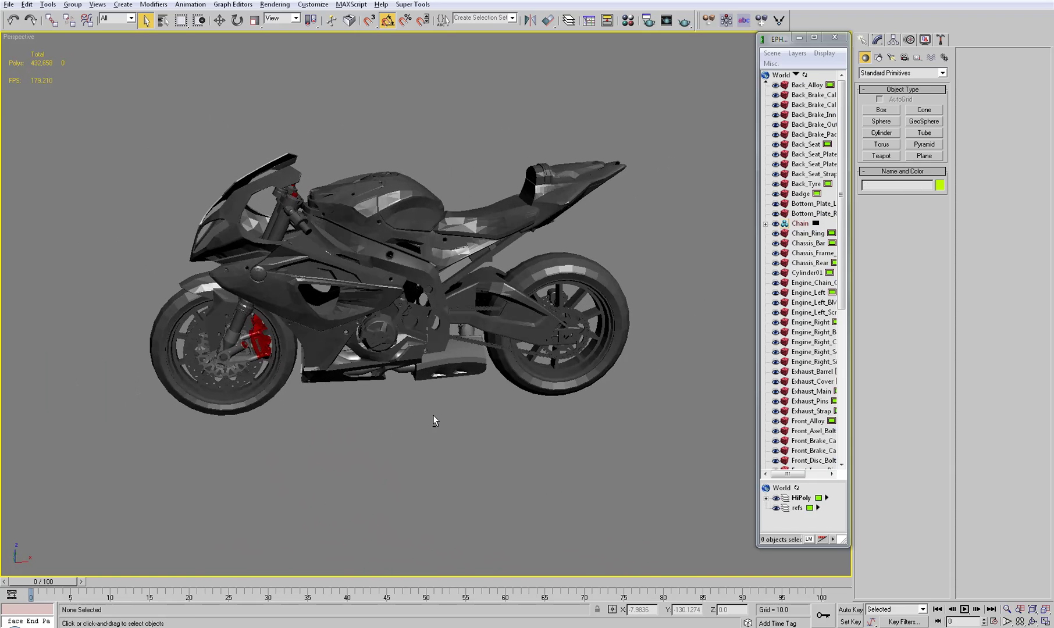
- Examine the whole unsmoothed motorcycle from the left side and the front left
key(alt+z)
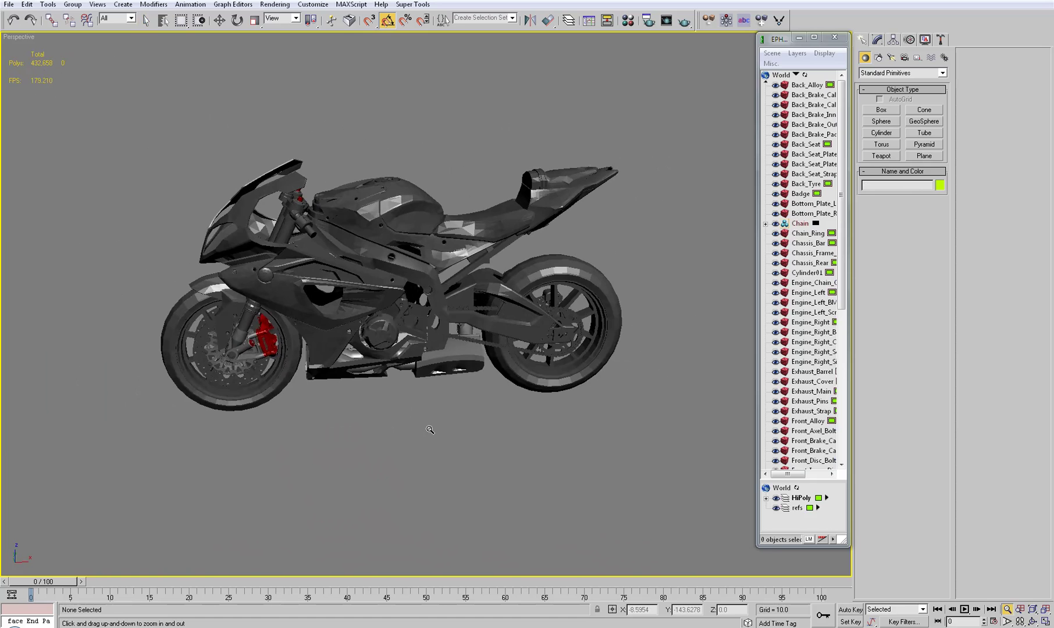
alt+middle_drag(439, 432, 445, 424)
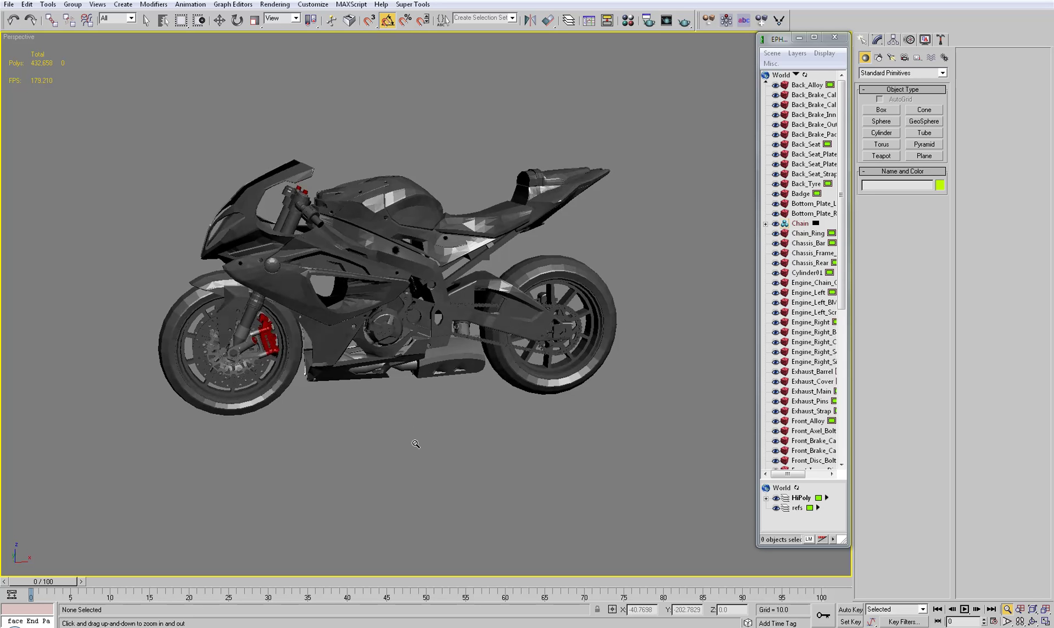
alt+middle_drag(415, 456, 423, 456)
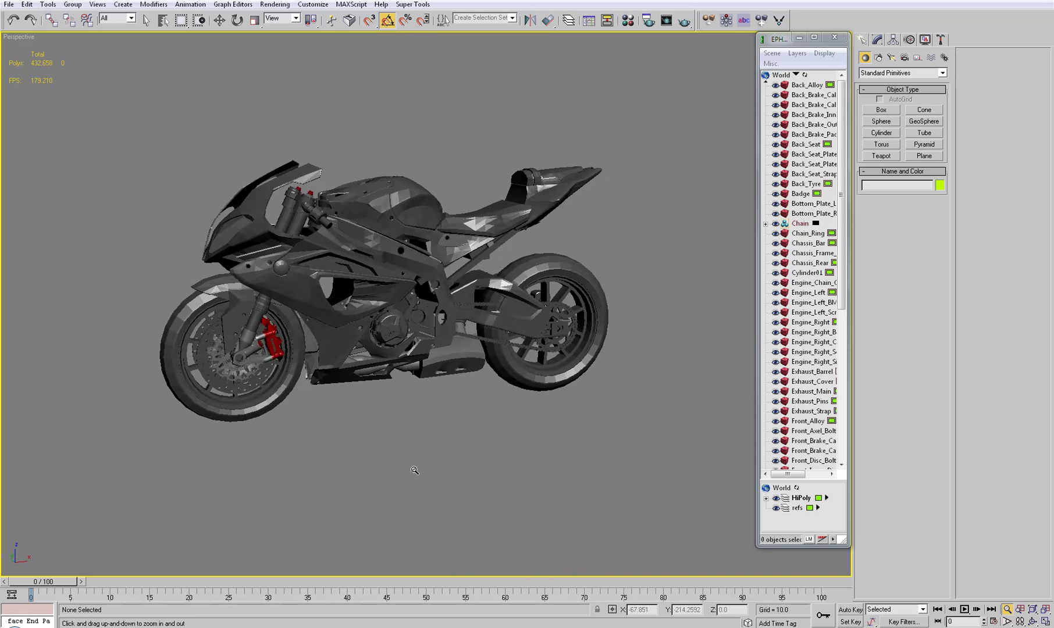
mouse_move(428, 473)
alt+middle_down()
mouse_move(419, 457)
mouse_move(407, 459)
mouse_move(415, 465)
alt+middle_up()
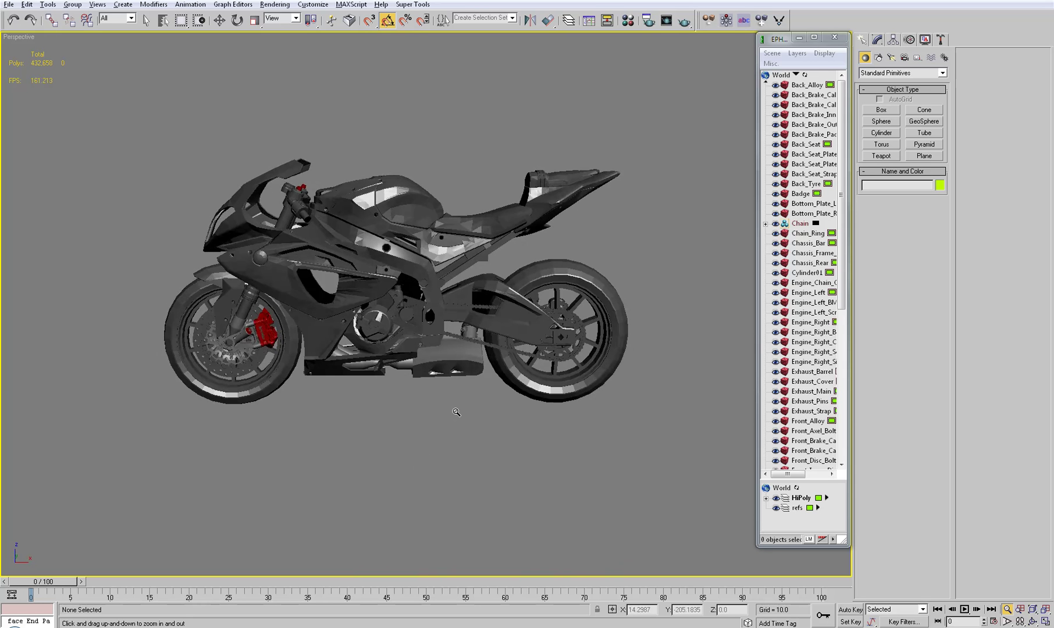
alt+middle_drag(456, 411, 460, 440)
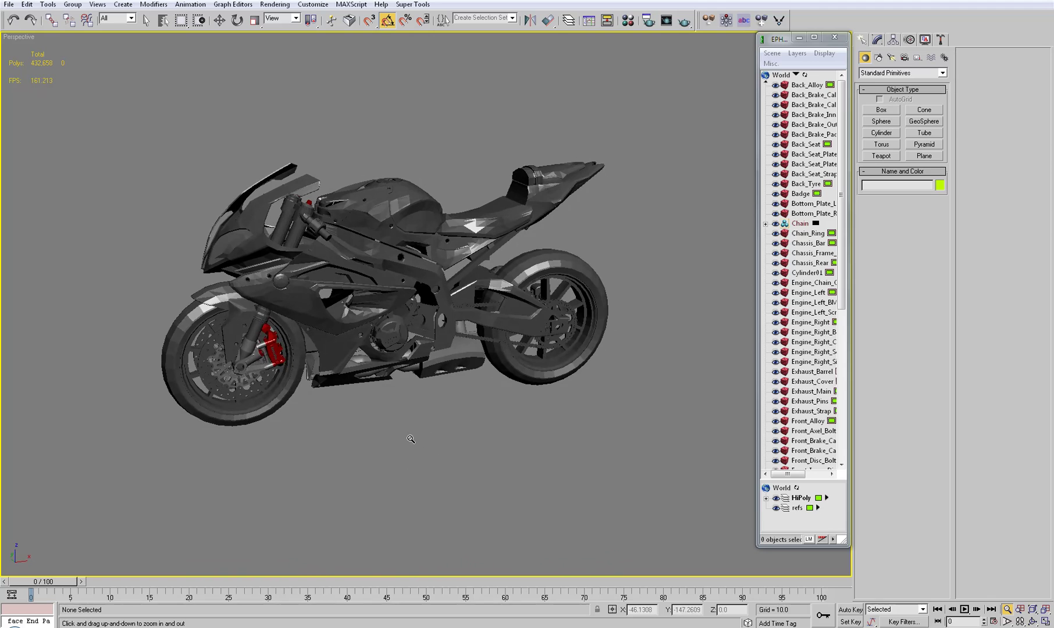